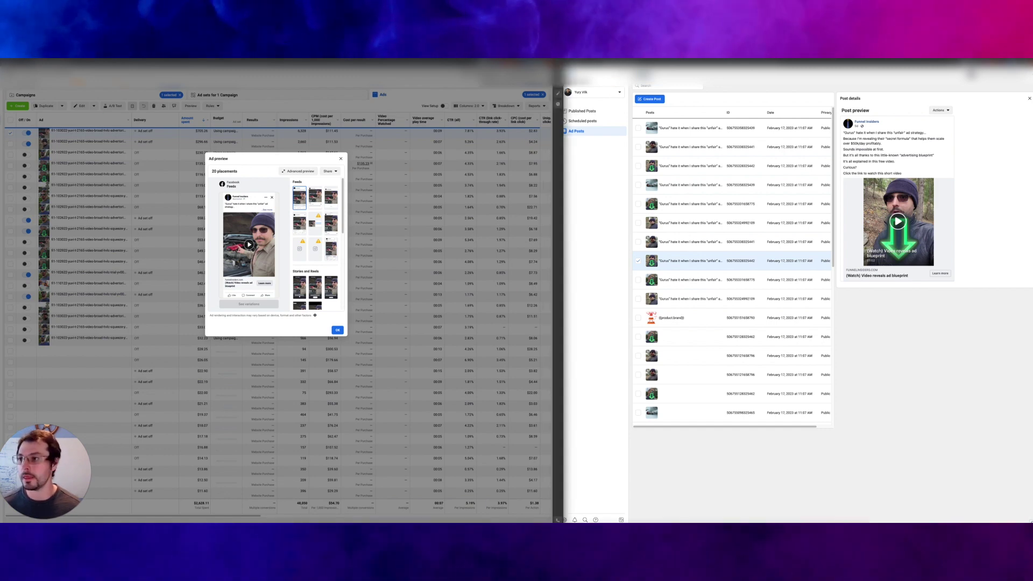
Dismiss the Ad preview dialog to get back to the campaign's ads table with its metrics.
key("Escape")
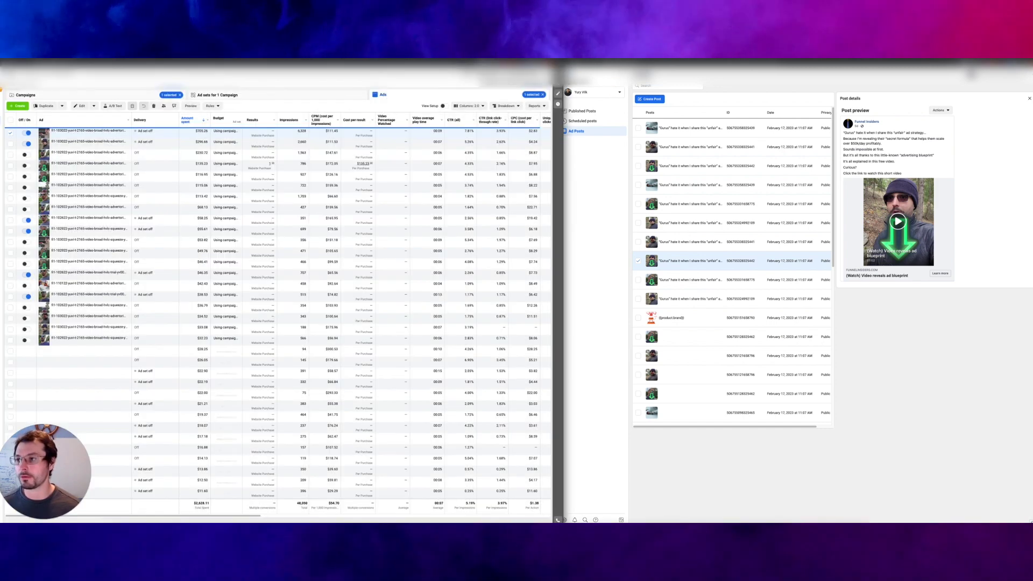
Deselect the highlighted post in Ad Posts so its Post details panel closes.
mouse_move(11, 172)
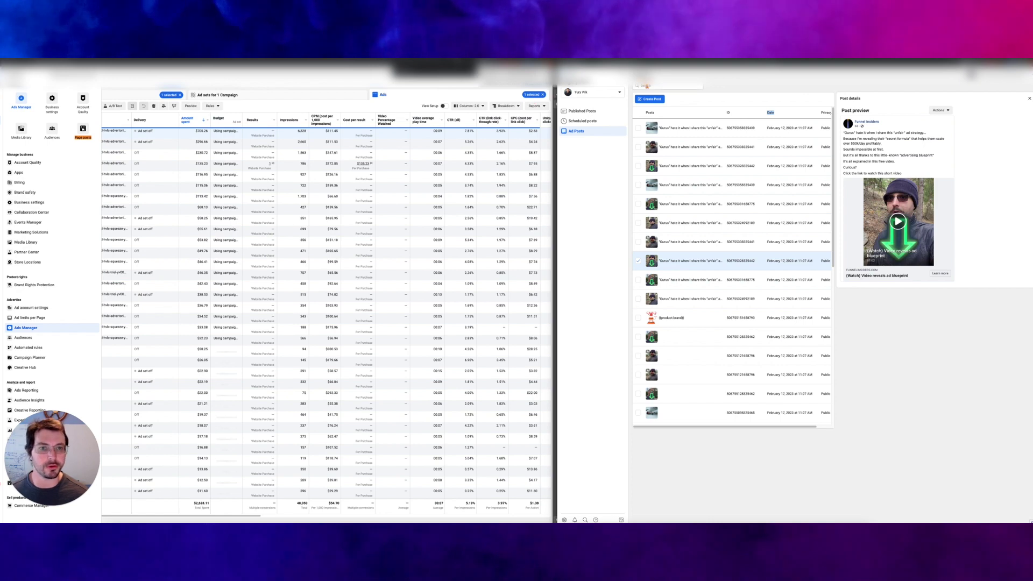
left_click(645, 85)
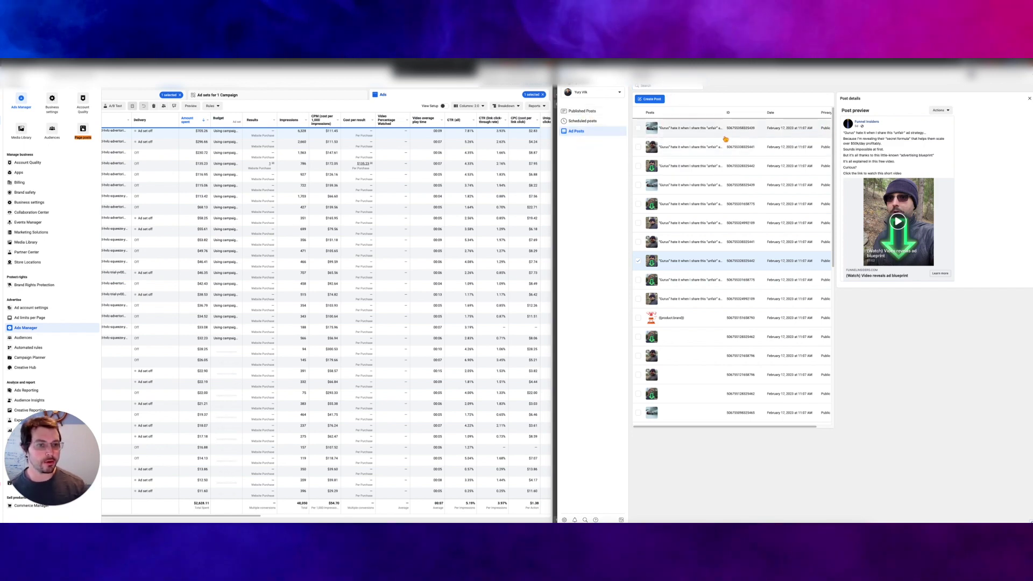
left_click(637, 263)
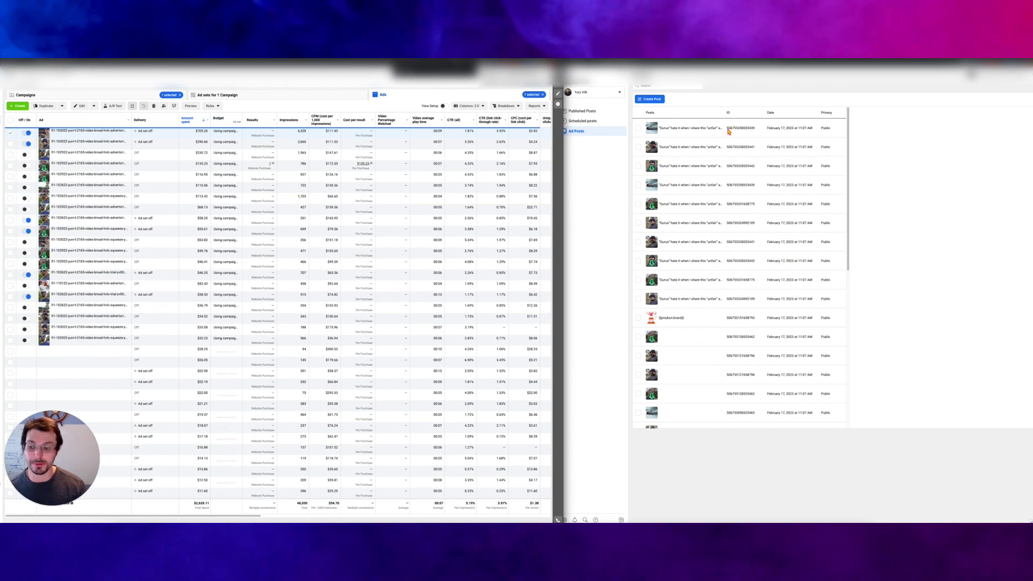
double_click(742, 299)
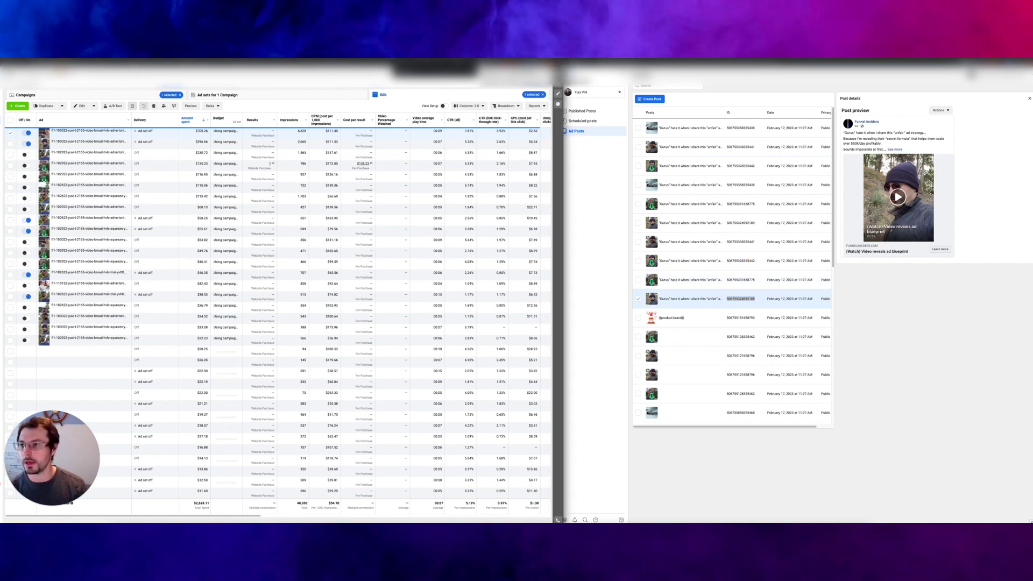
left_click(191, 106)
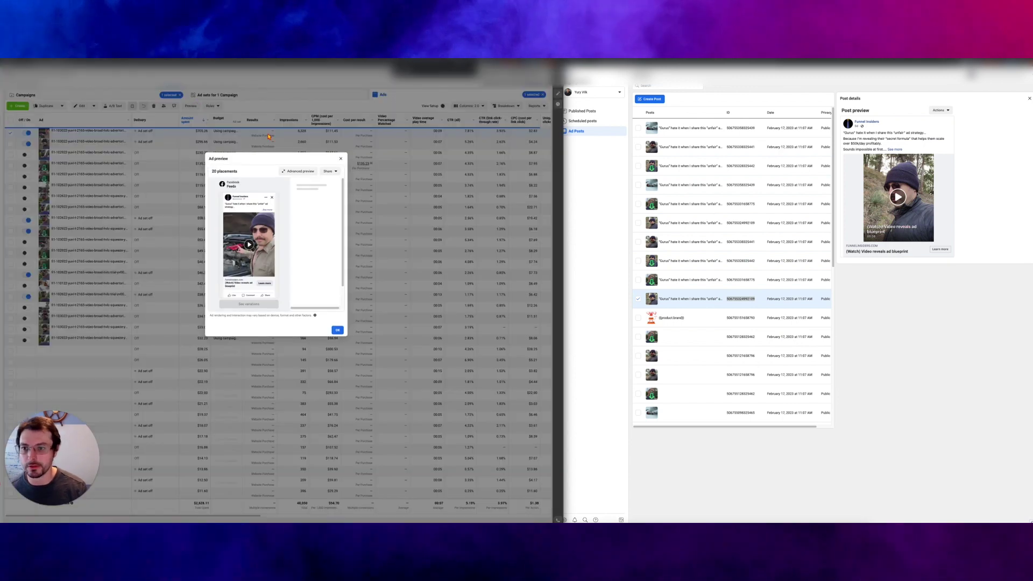
left_click(329, 171)
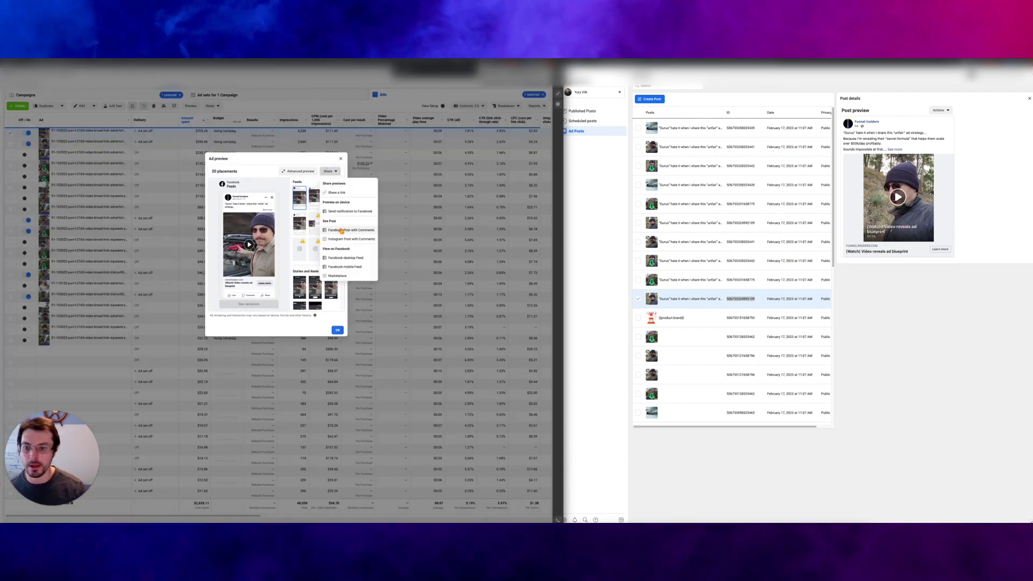
left_click(341, 230)
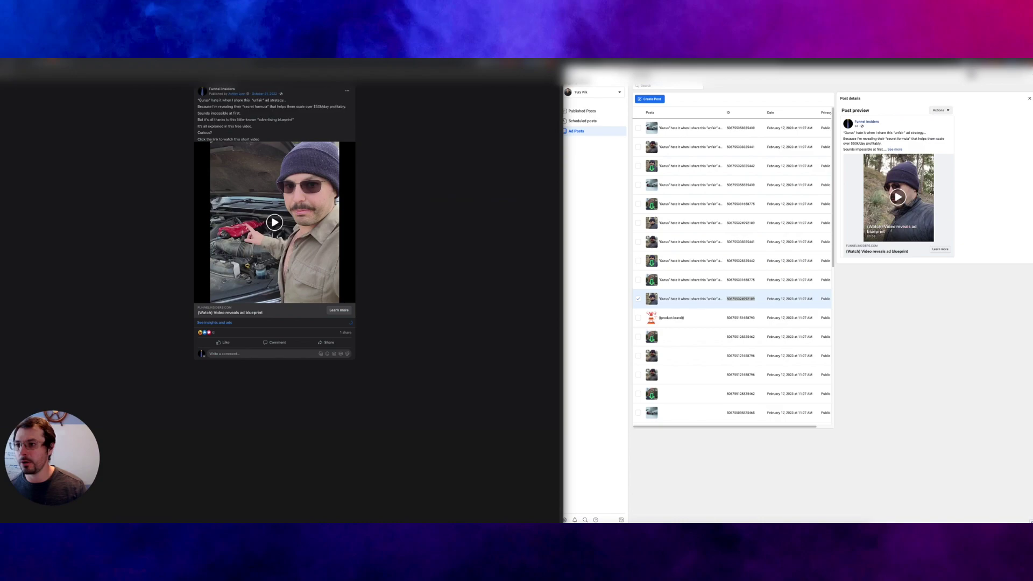
Close that post tab and reopen the ad preview's sharing options.
key("ctrl+w")
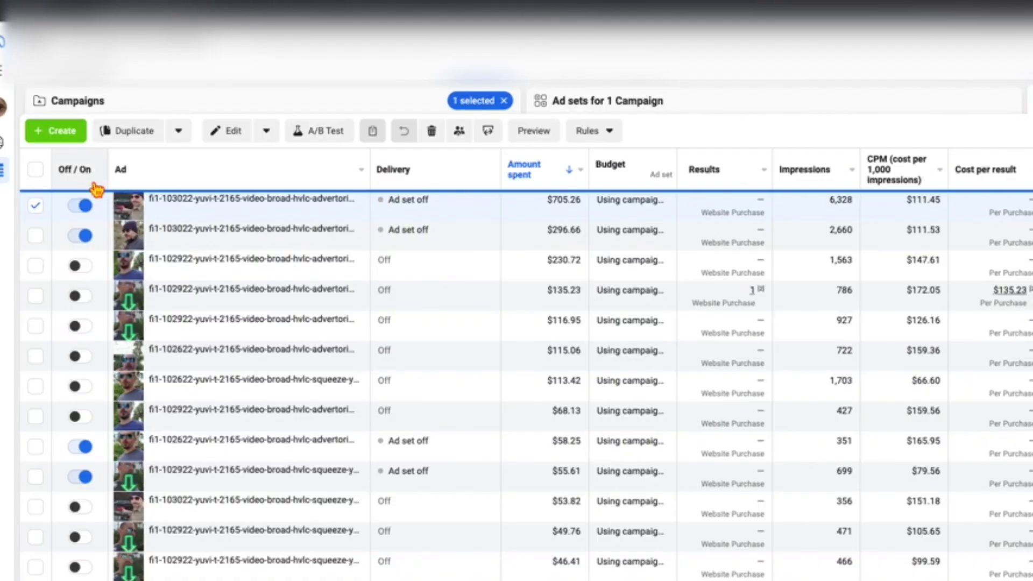
left_click(554, 135)
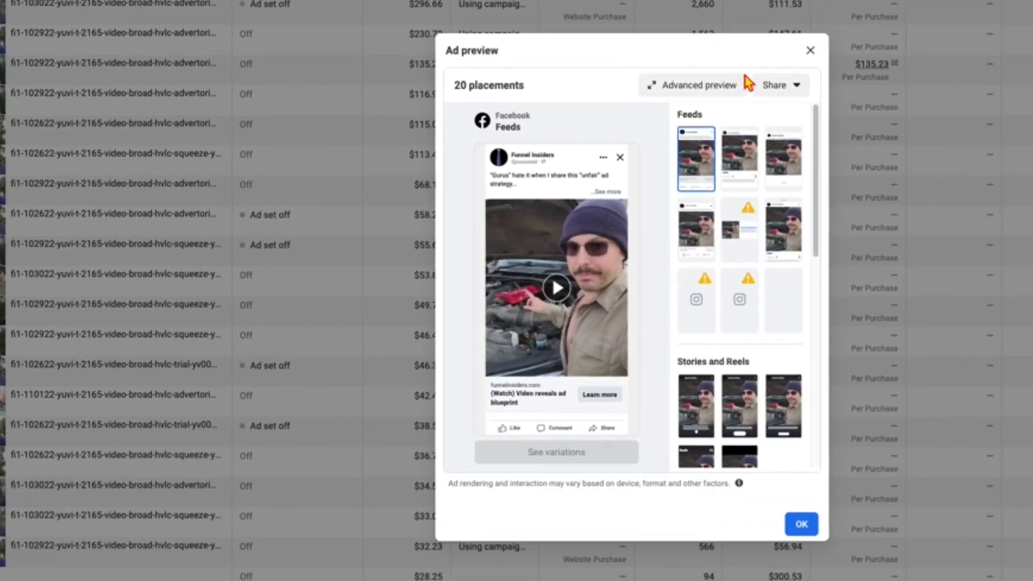
left_click(767, 86)
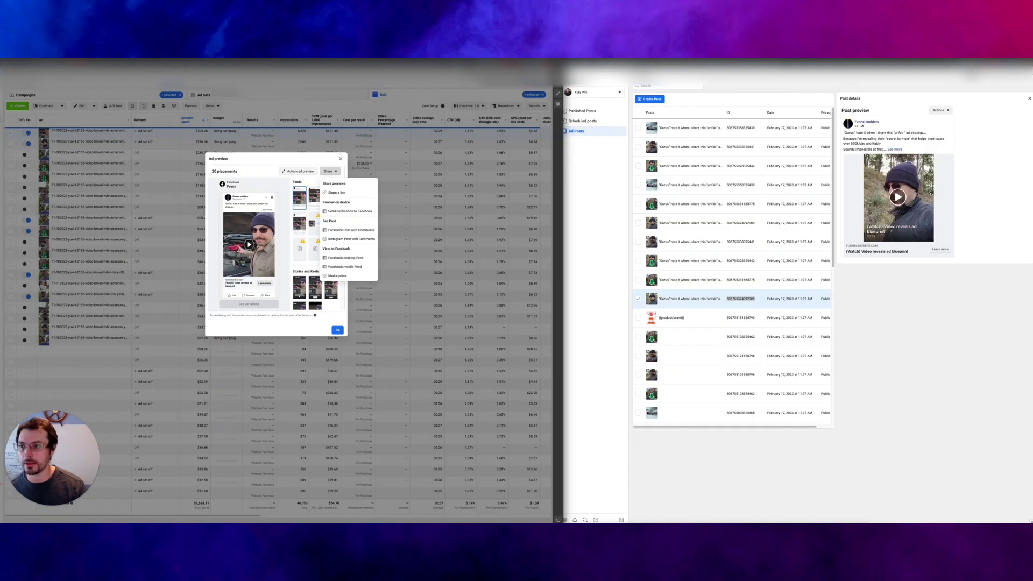
Open the live Facebook post, pause its video and select the pfbid identifier in the URL.
left_click(769, 247)
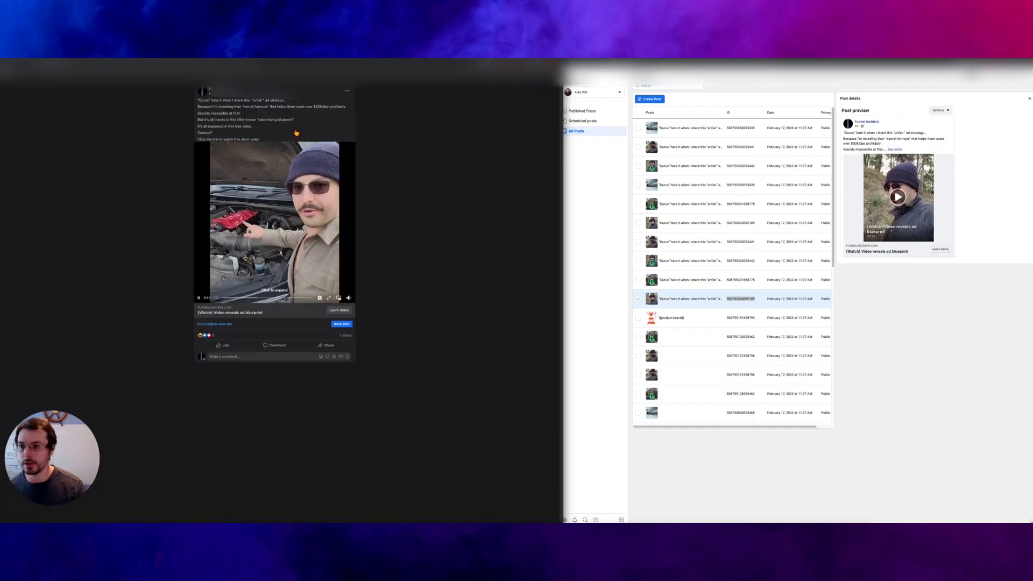
left_click(221, 273)
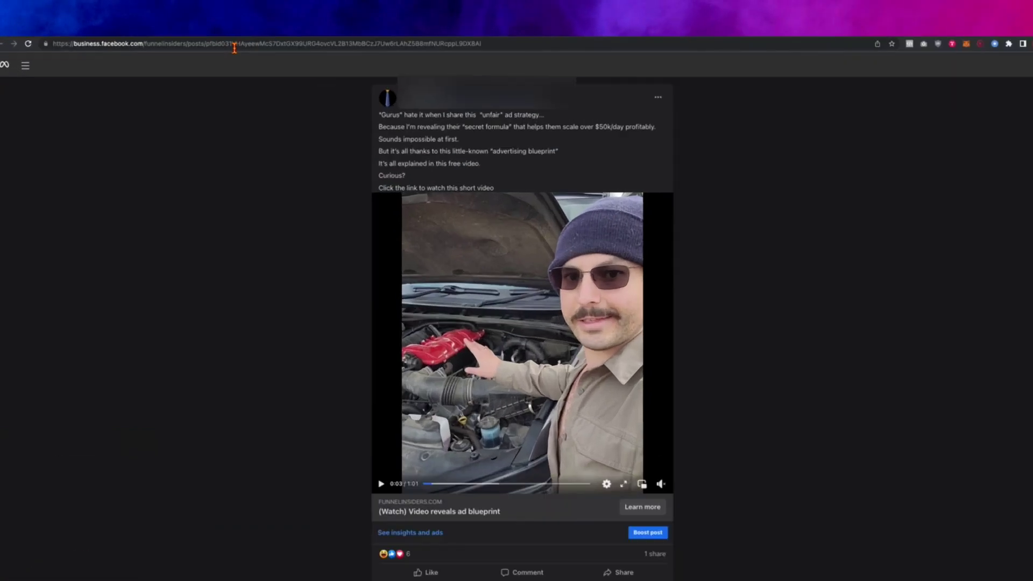
left_click(273, 45)
left_click(280, 44)
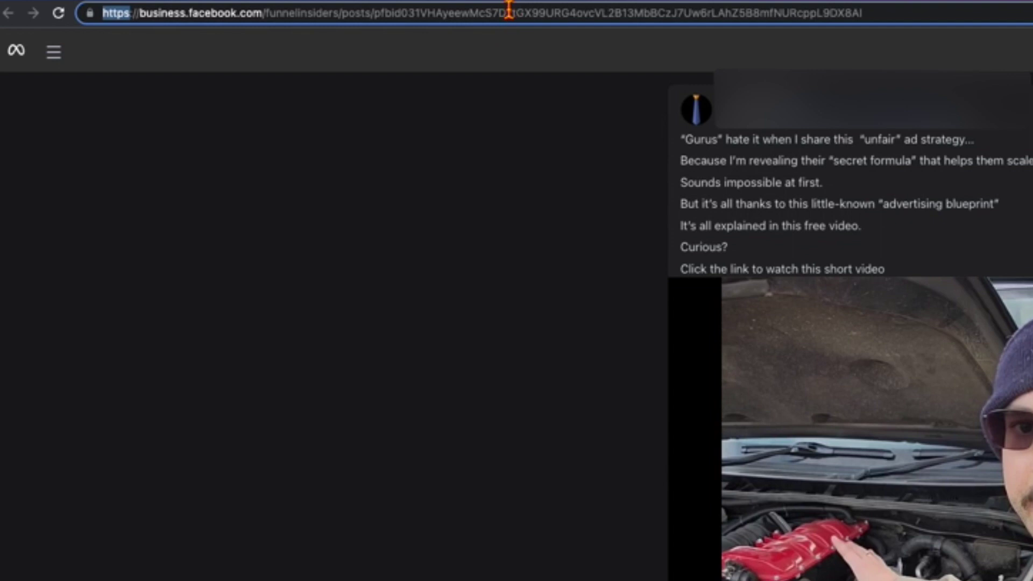
double_click(509, 12)
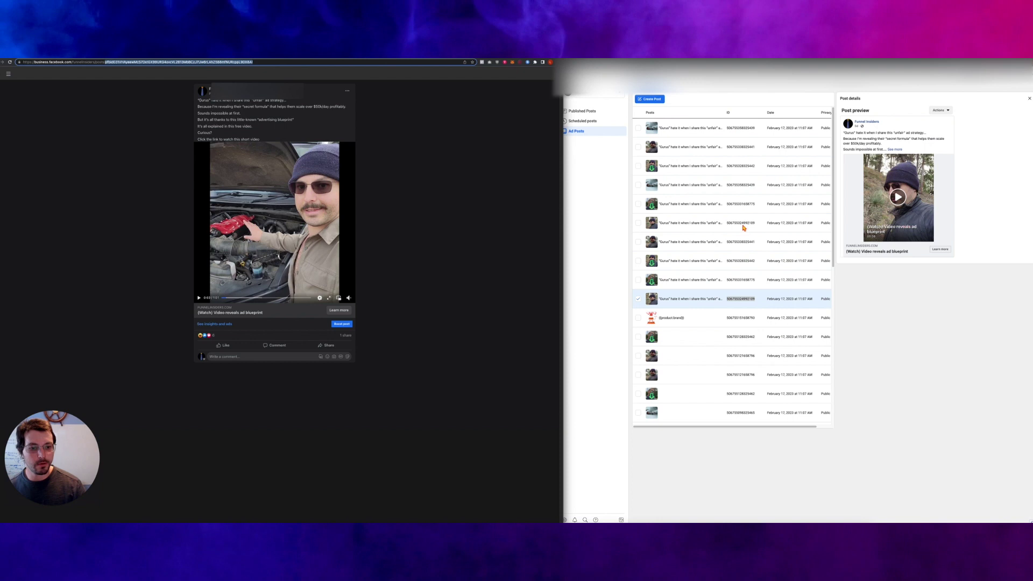
double_click(745, 299)
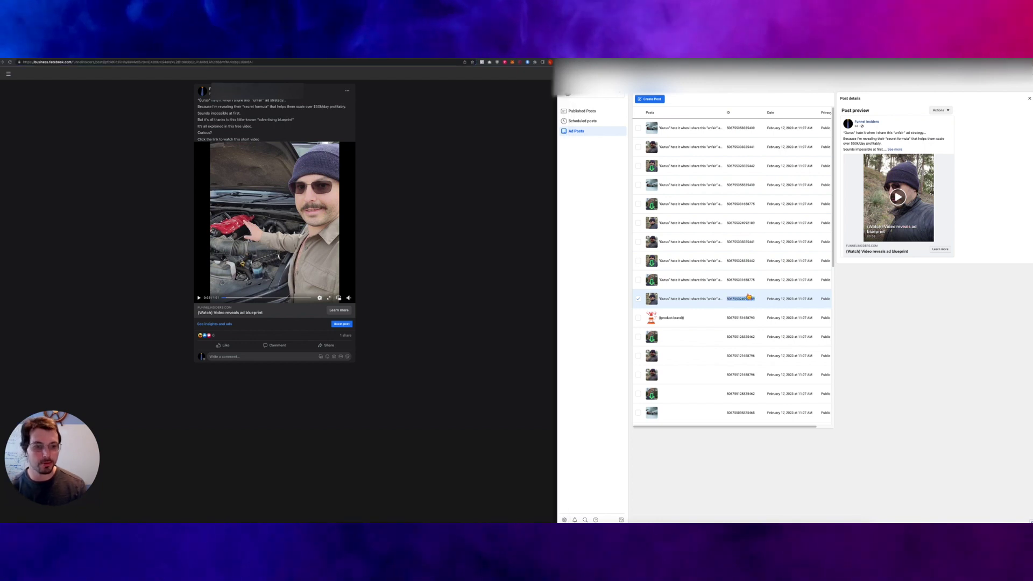
double_click(741, 279)
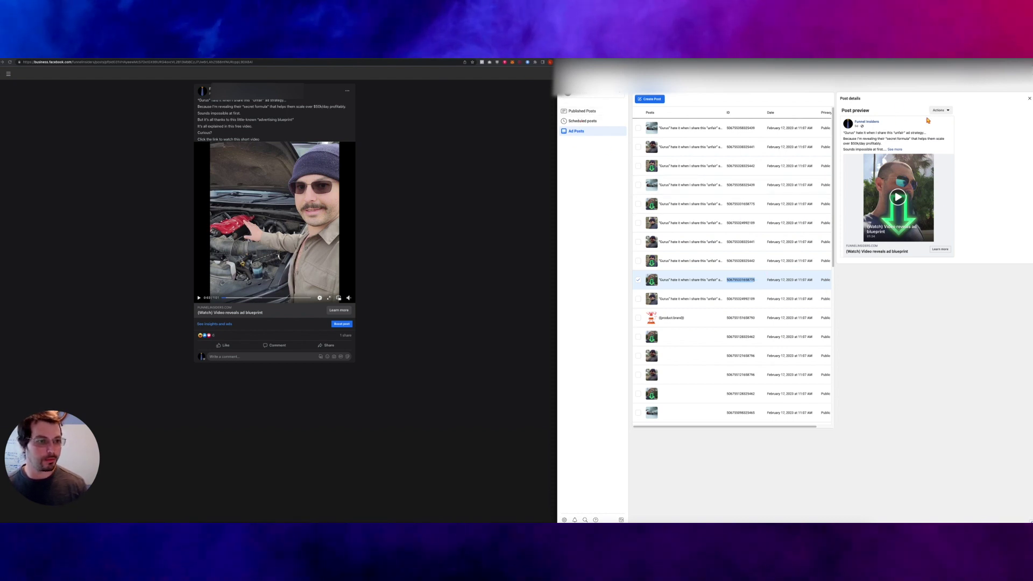
left_click(745, 204)
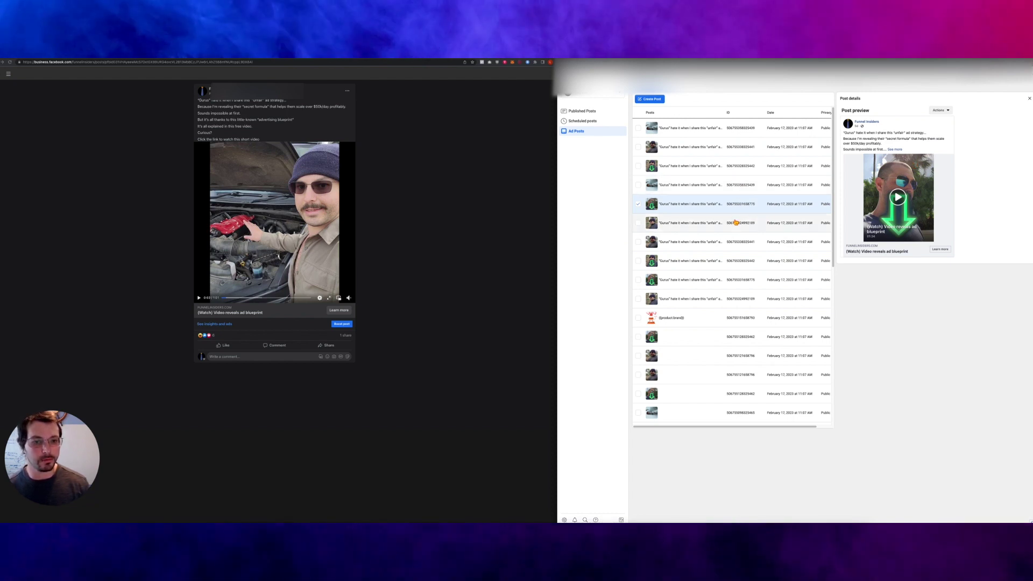
left_click(640, 205)
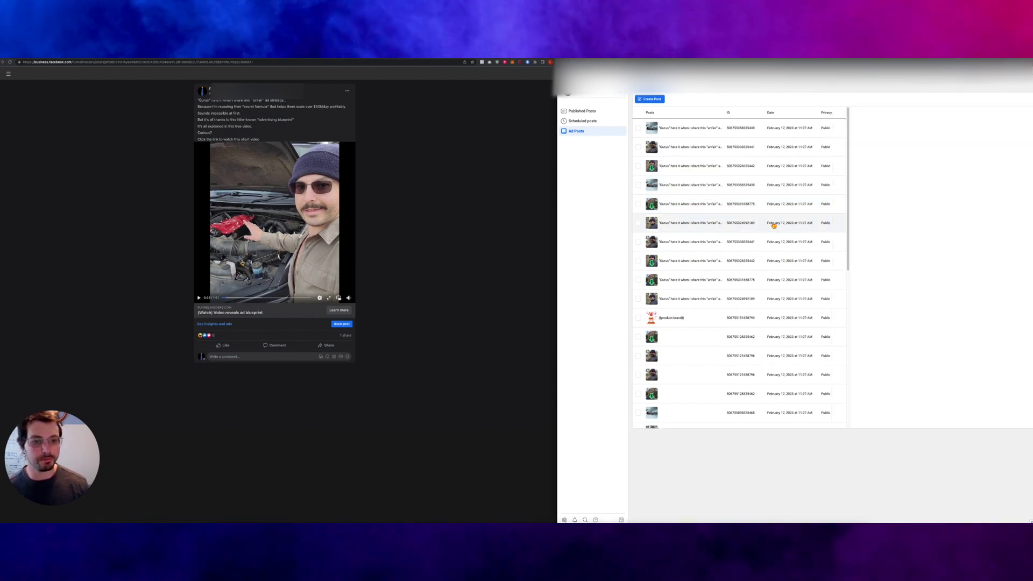
double_click(736, 226)
key("ctrl+c")
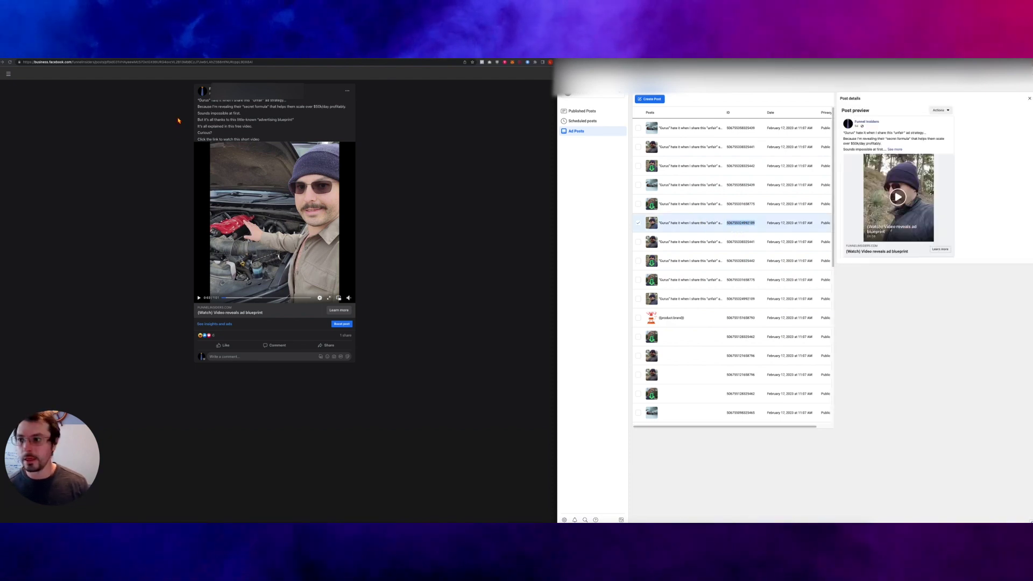
double_click(123, 62)
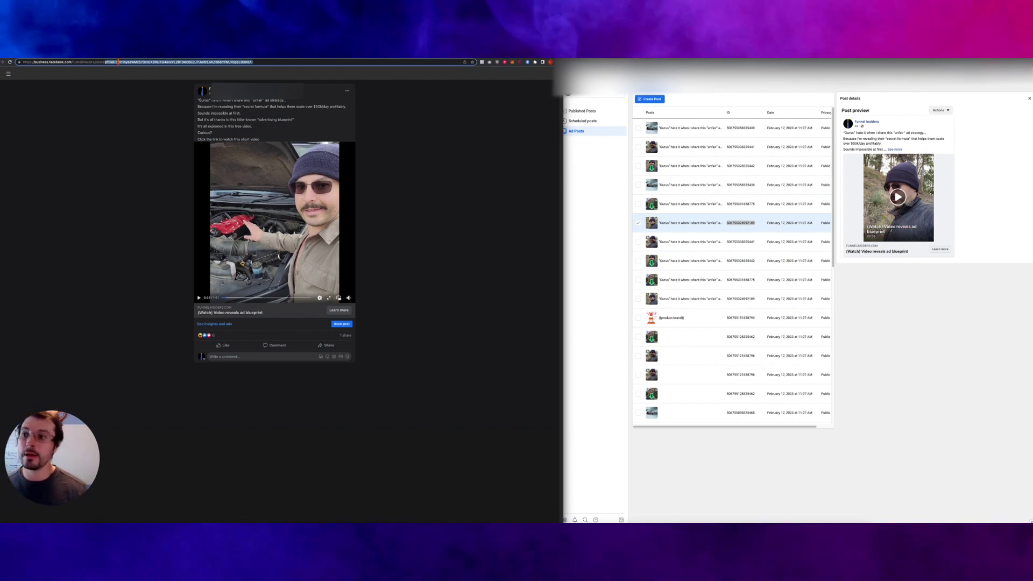
key("ctrl+v")
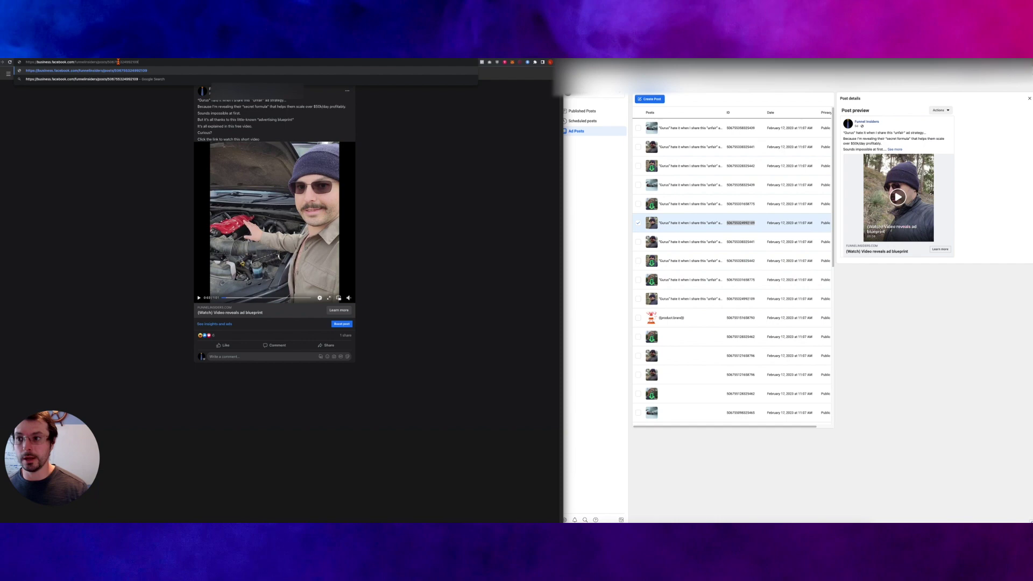
key("Return")
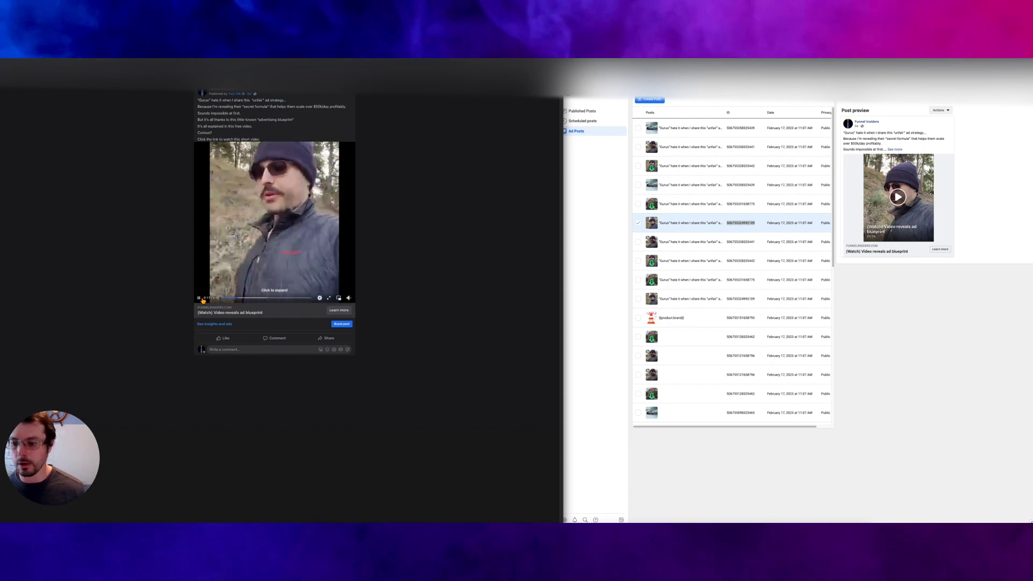
Pause the post's video, then drill from the campaign through an ad set to its single ad.
left_click(198, 296)
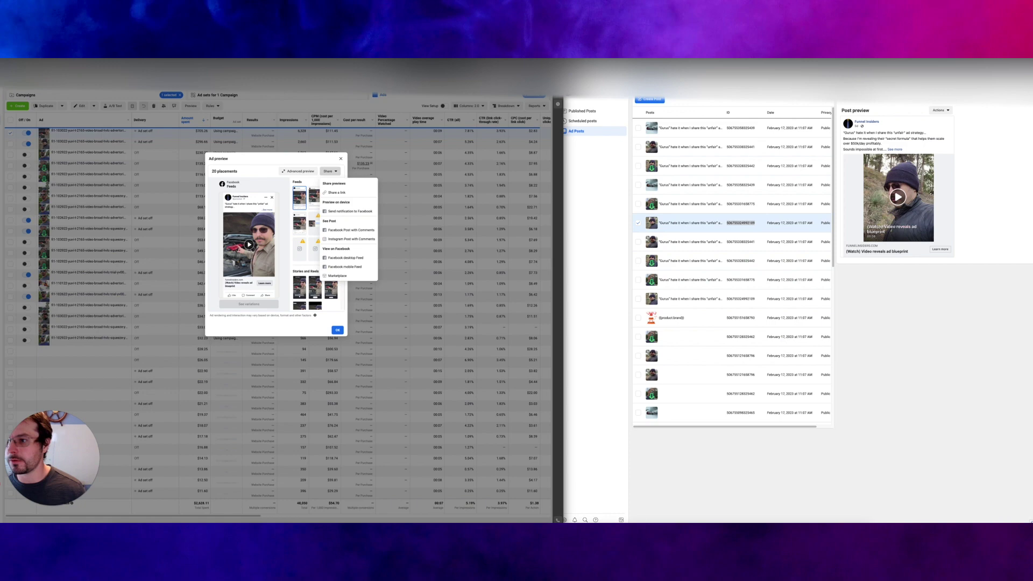
left_click(341, 160)
left_click(25, 95)
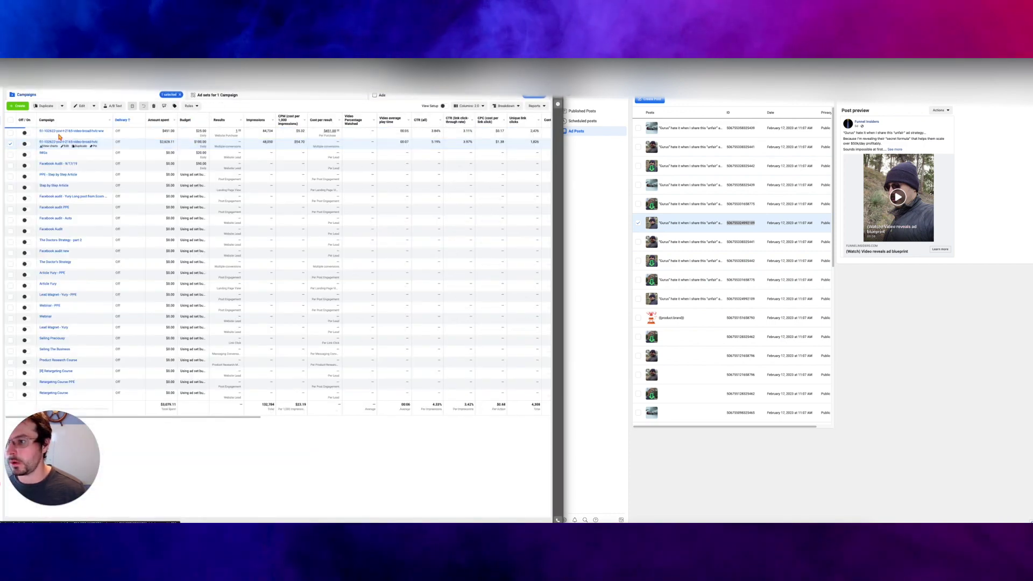
left_click(69, 141)
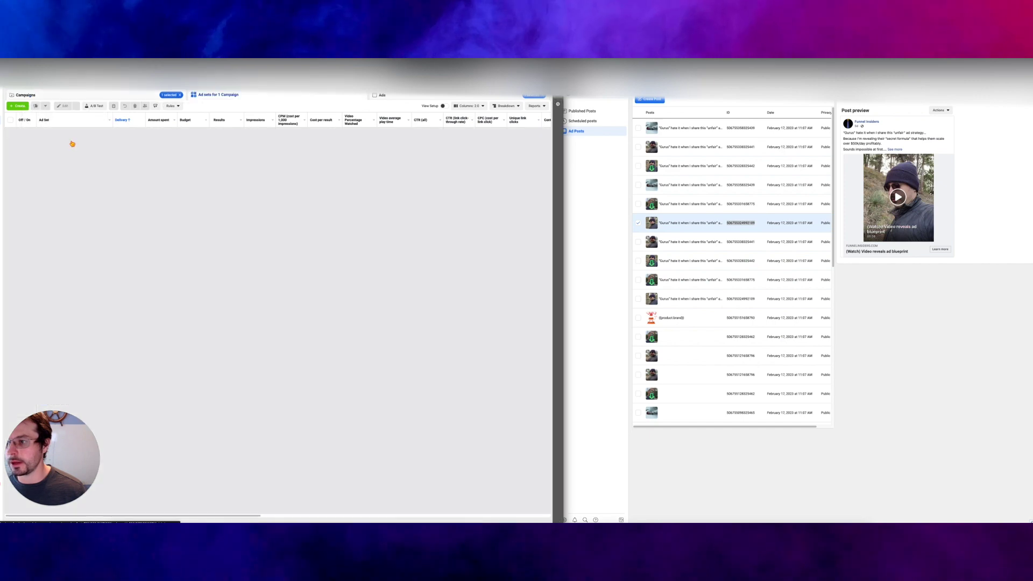
mouse_move(73, 135)
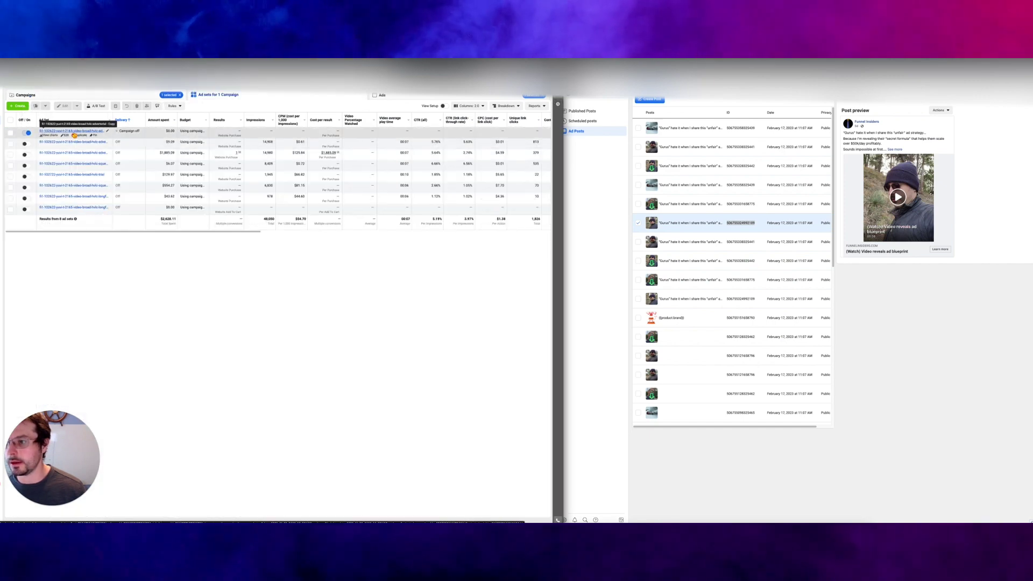
left_click(63, 131)
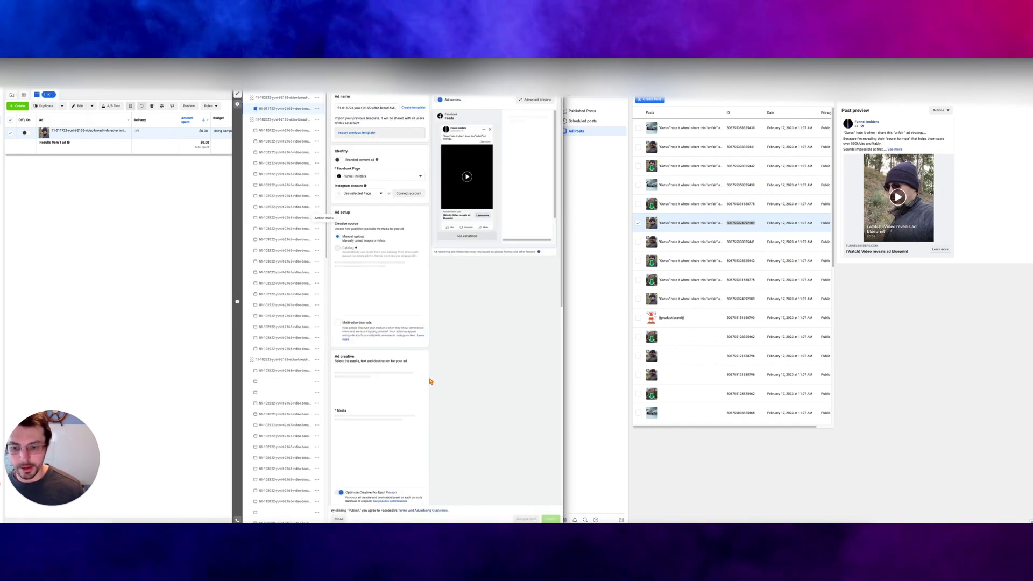
Review the DCA ad's five videos, primary text variations and headline, and reopen a post's details in Ad Posts.
scroll(347, 349, "down", 2)
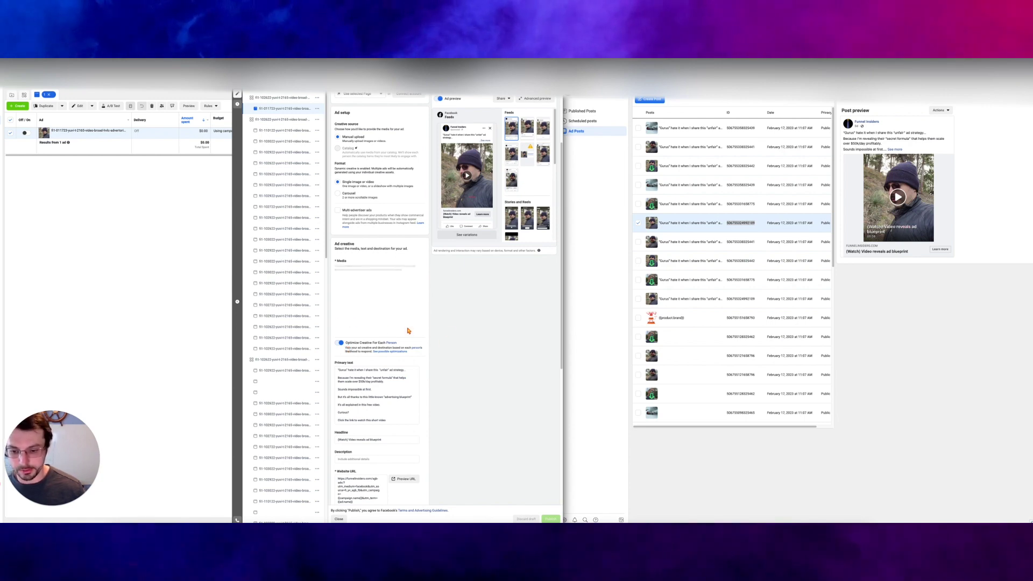
scroll(406, 307, "up", 1)
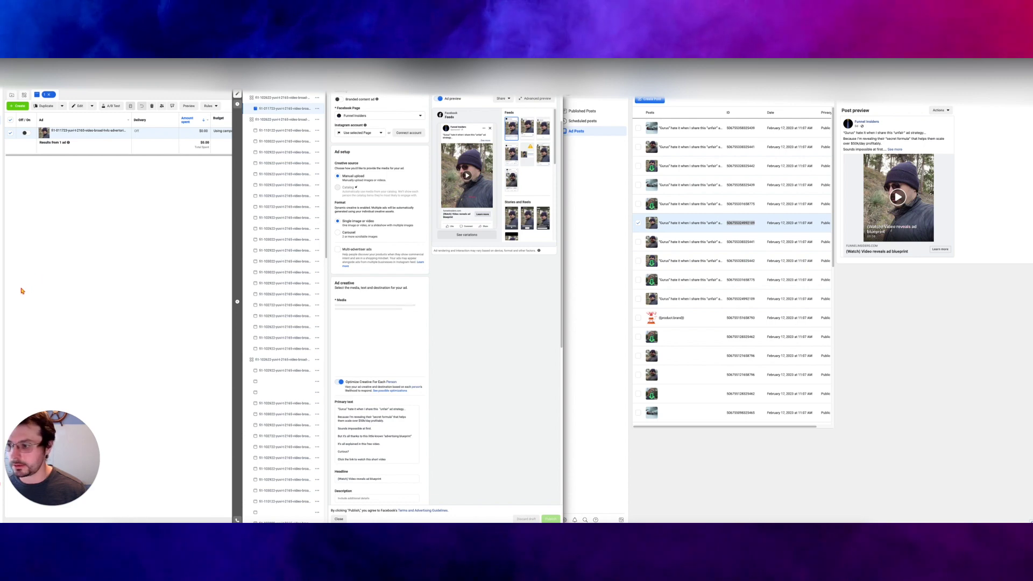
scroll(409, 275, "down", 1)
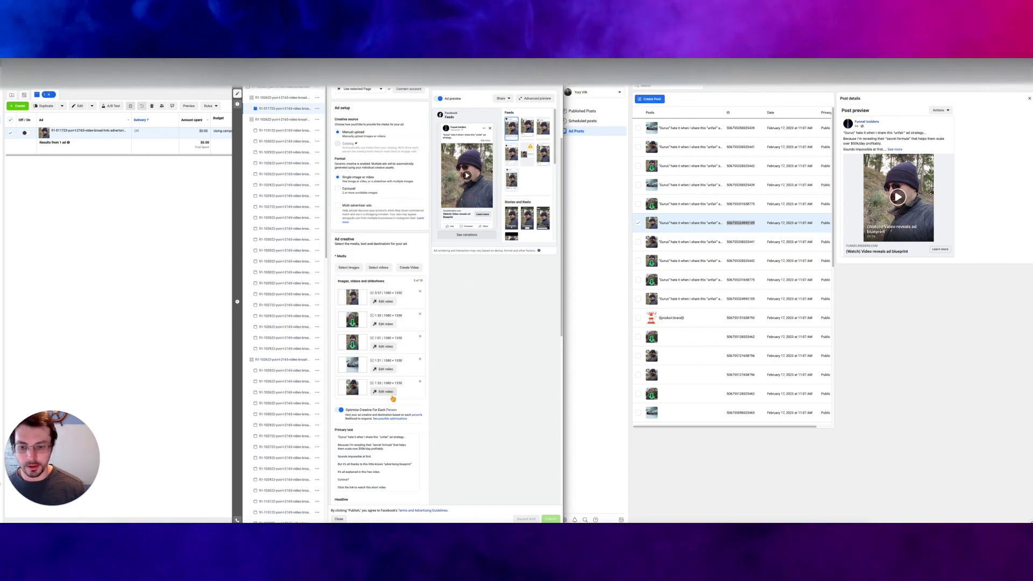
scroll(377, 401, "down", 2)
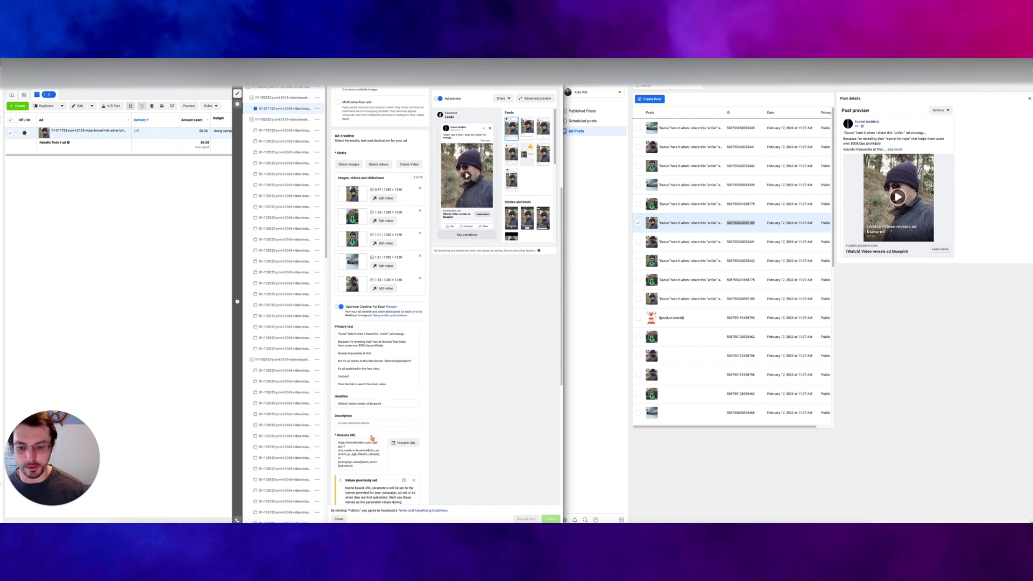
left_click(639, 223)
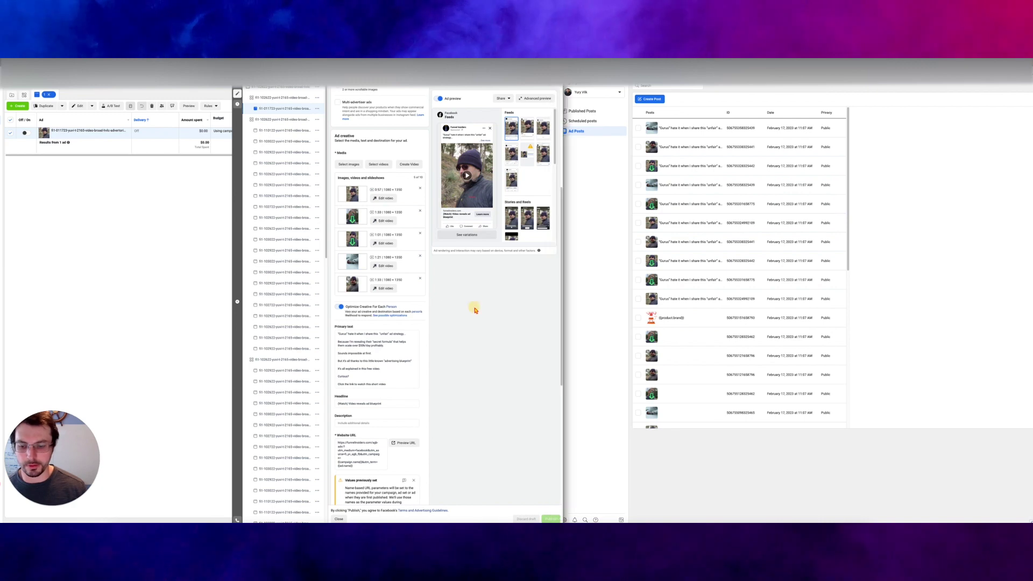
scroll(411, 422, "down", 3)
scroll(420, 414, "up", 6)
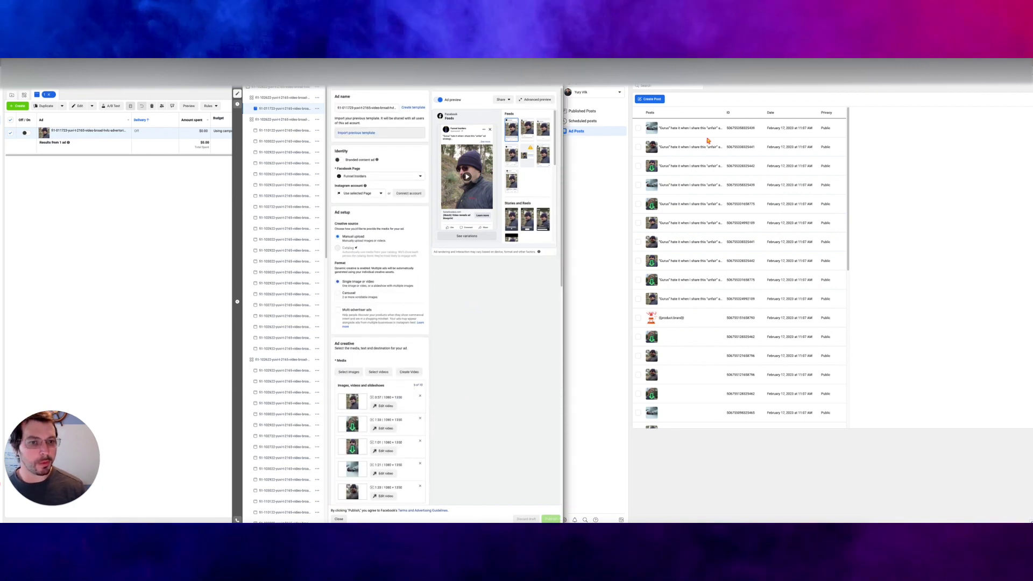
left_click(470, 303)
scroll(457, 344, "down", 3)
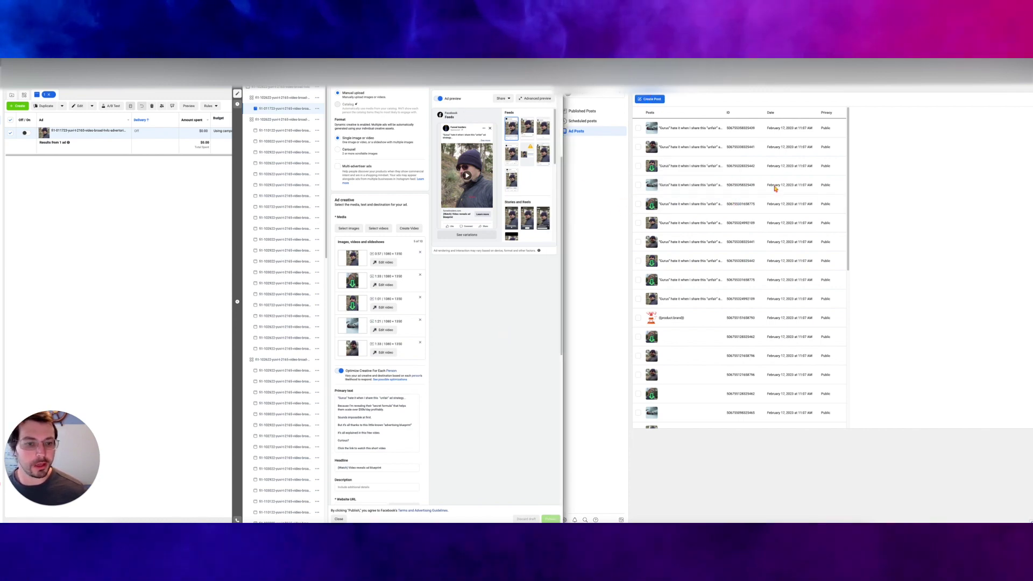
Select the first Ad Posts entry, then open the second entry as a live Facebook post.
double_click(739, 243)
key("ctrl+c")
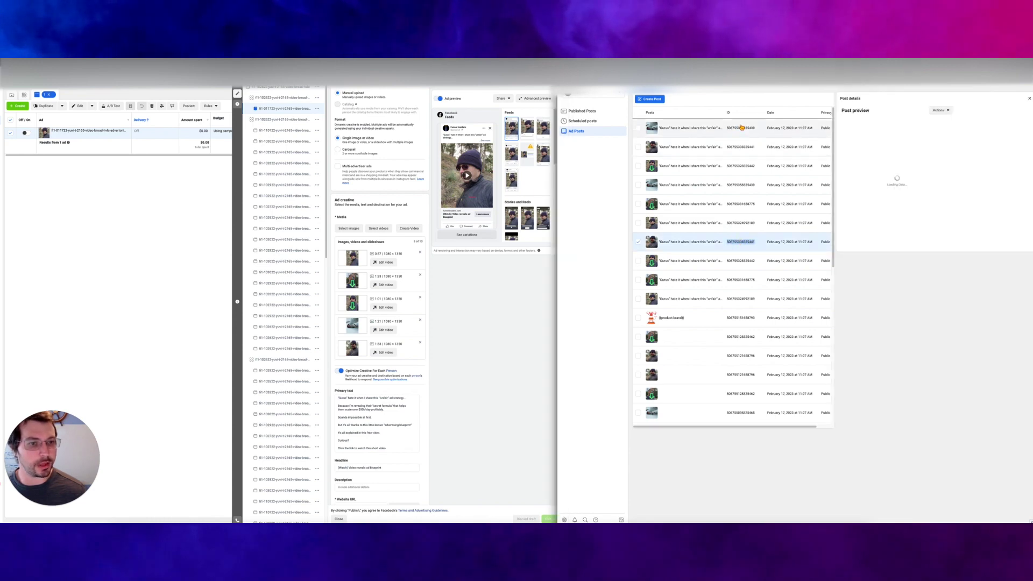
double_click(740, 129)
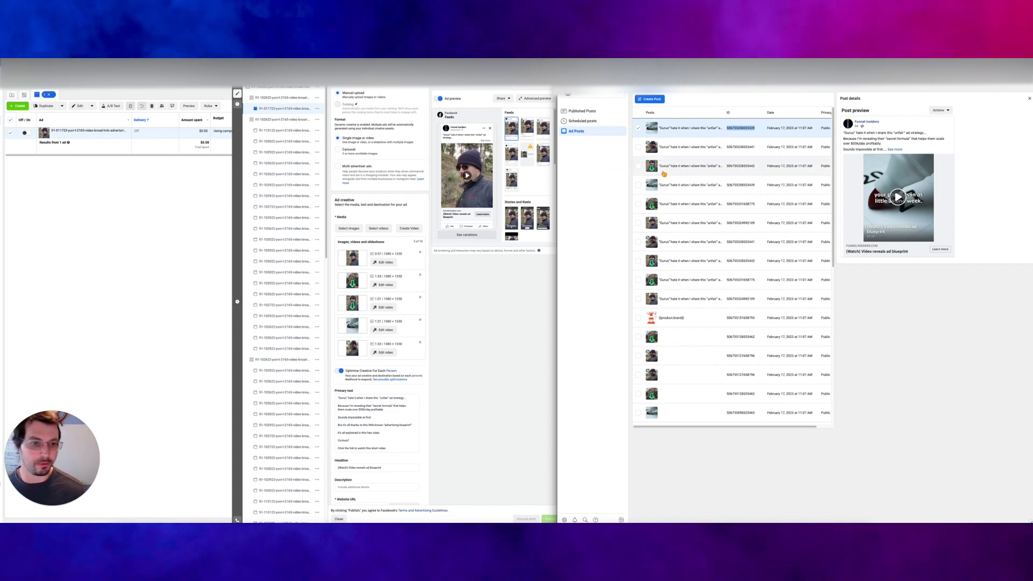
left_click(741, 148)
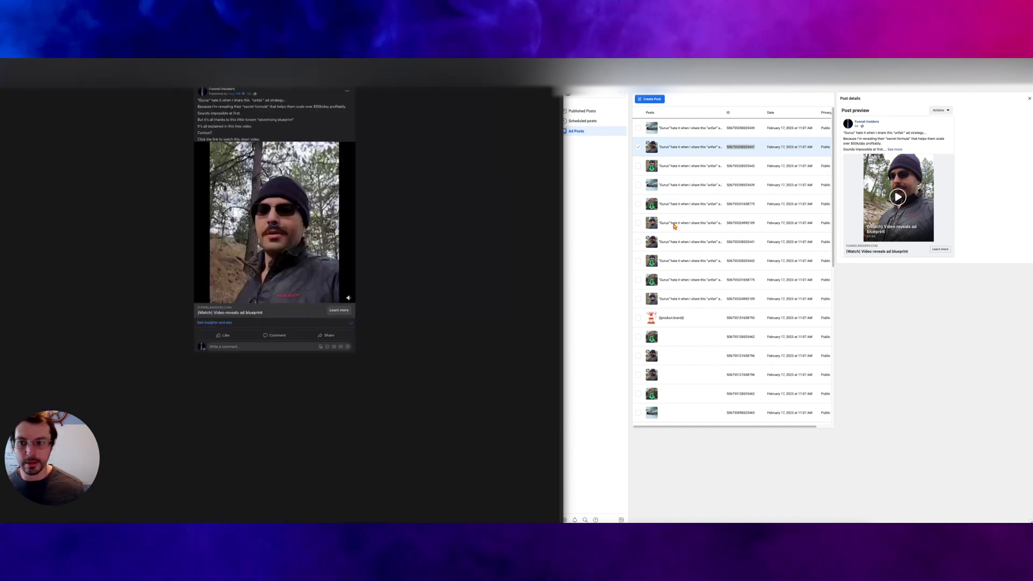
left_click(200, 299)
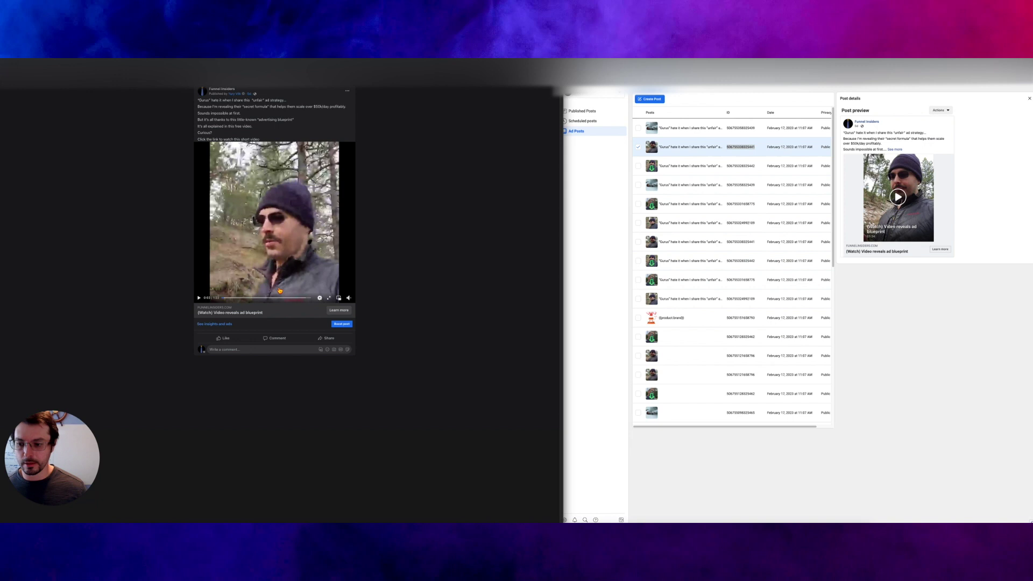
right_click(693, 157)
left_click(699, 94)
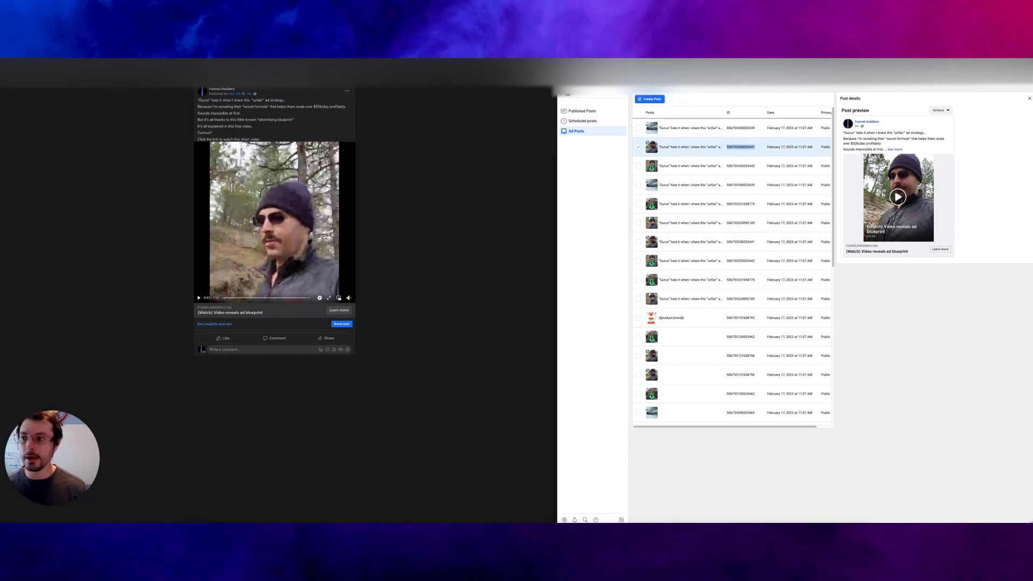
key("super+Tab")
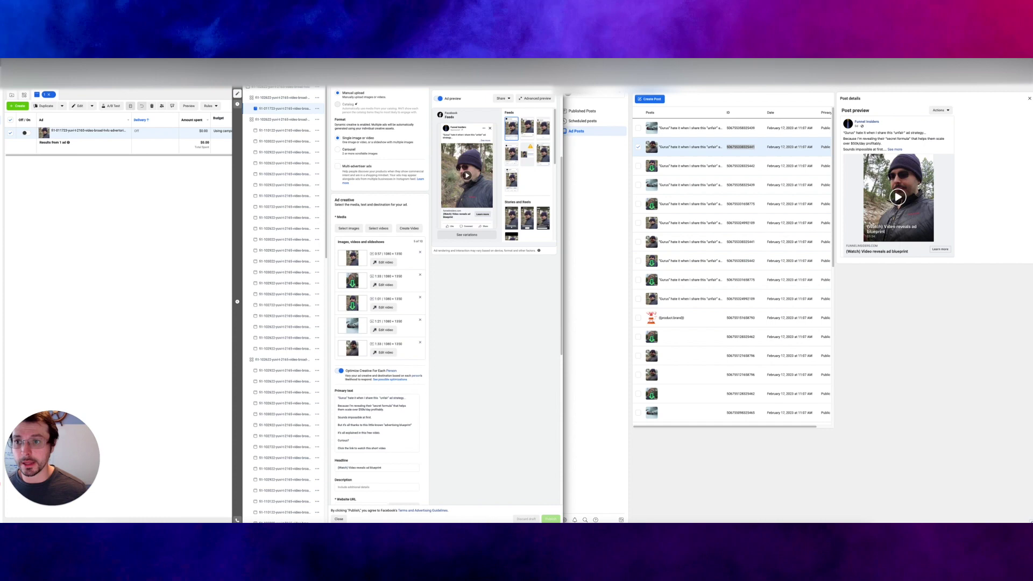
Open the ad in the second campaign's second ad set for editing.
left_click(11, 94)
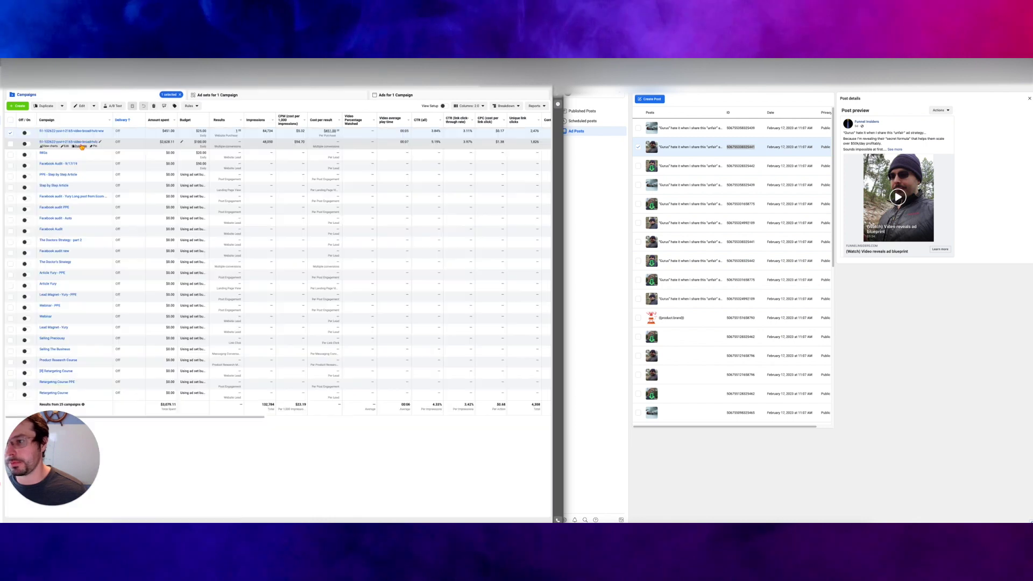
left_click(59, 142)
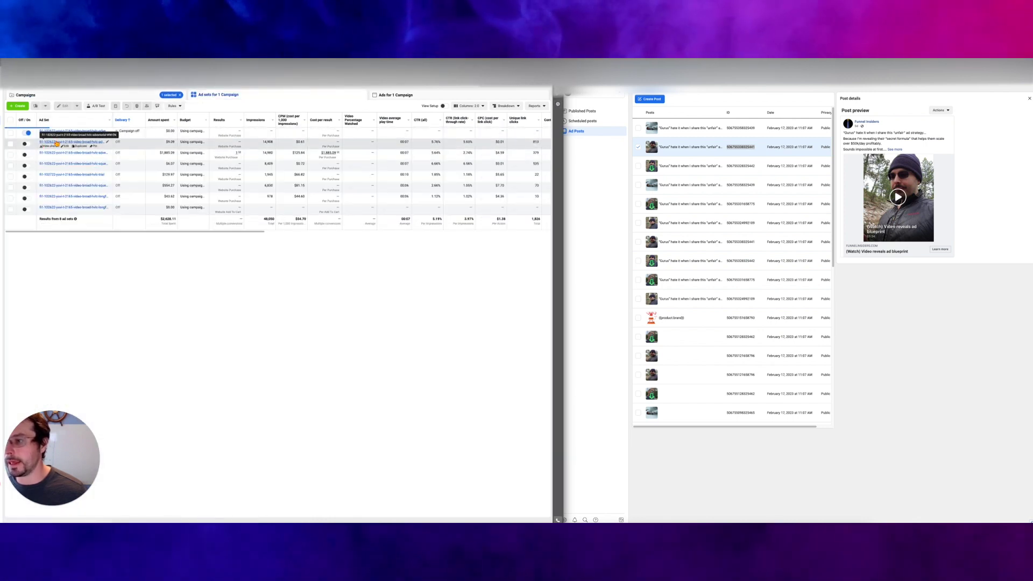
left_click(57, 142)
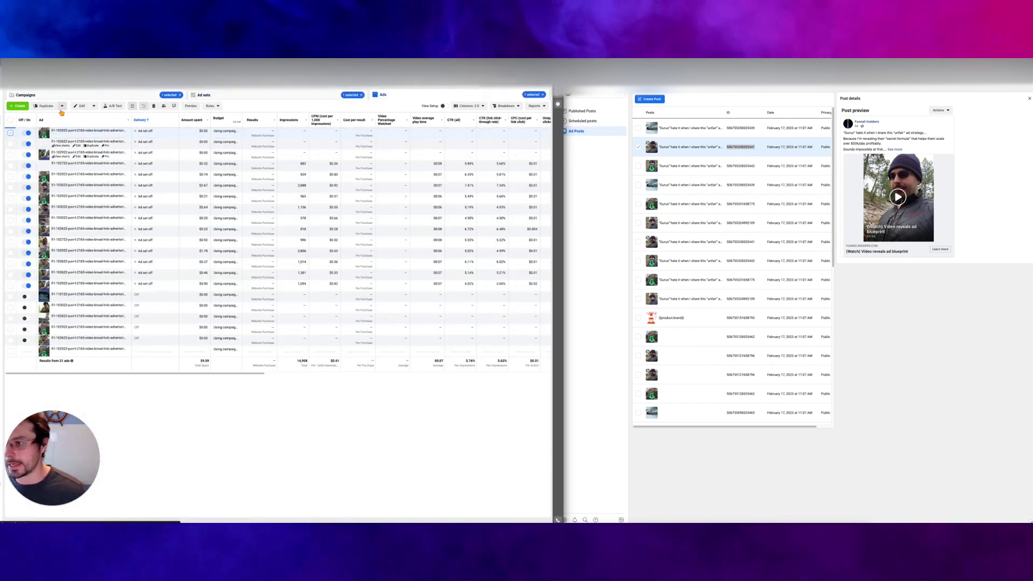
left_click(80, 106)
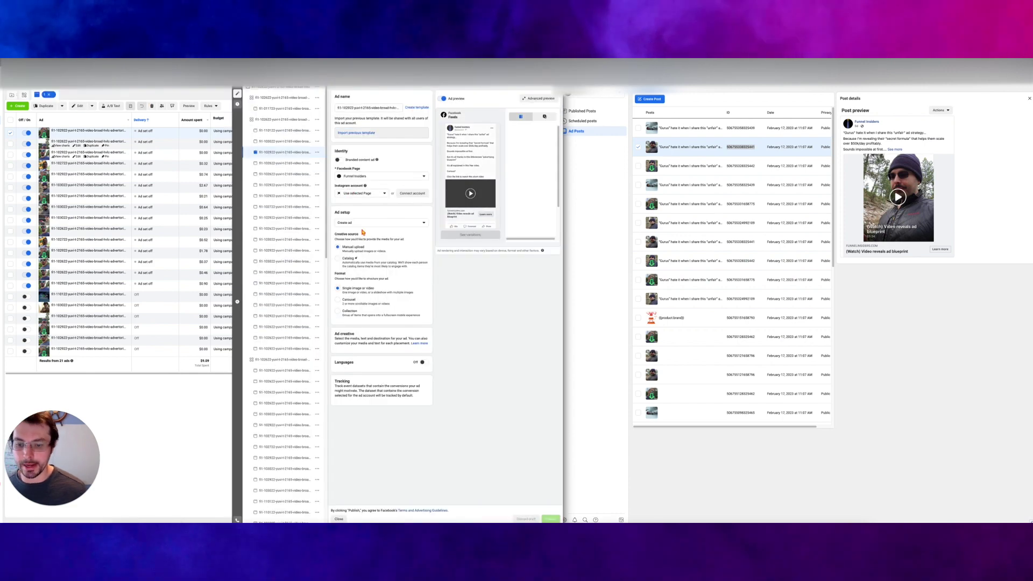
scroll(369, 349, "down", 3)
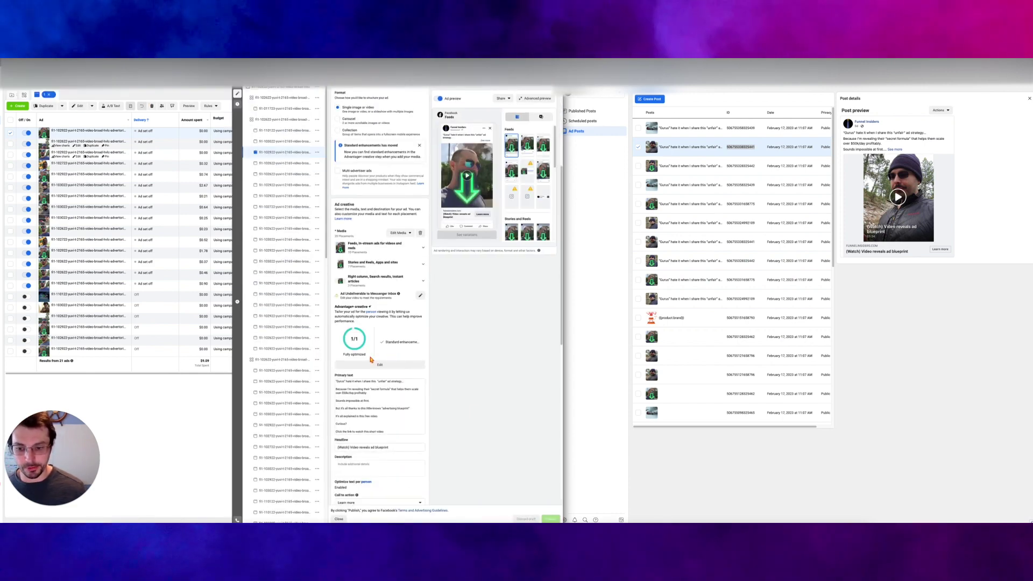
scroll(371, 359, "up", 2)
Remove the ad's current video via Edit media and bring up the add-media choices.
left_click(399, 374)
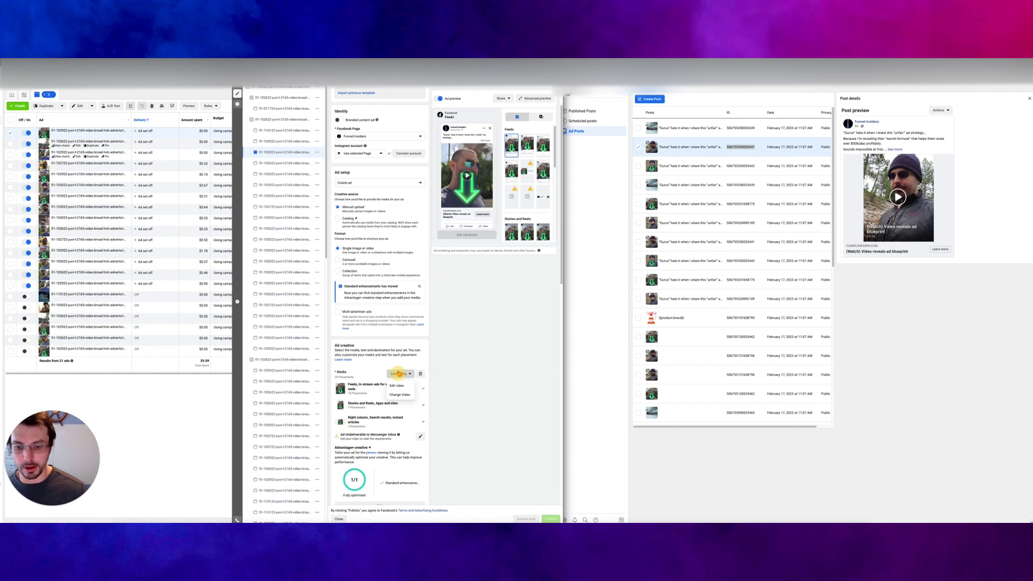
left_click(420, 373)
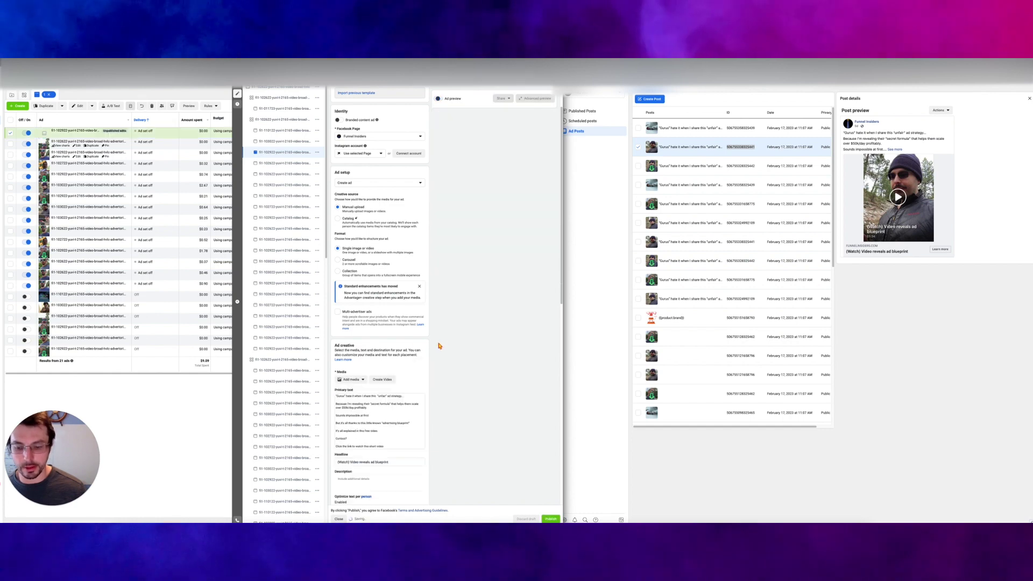
left_click(351, 379)
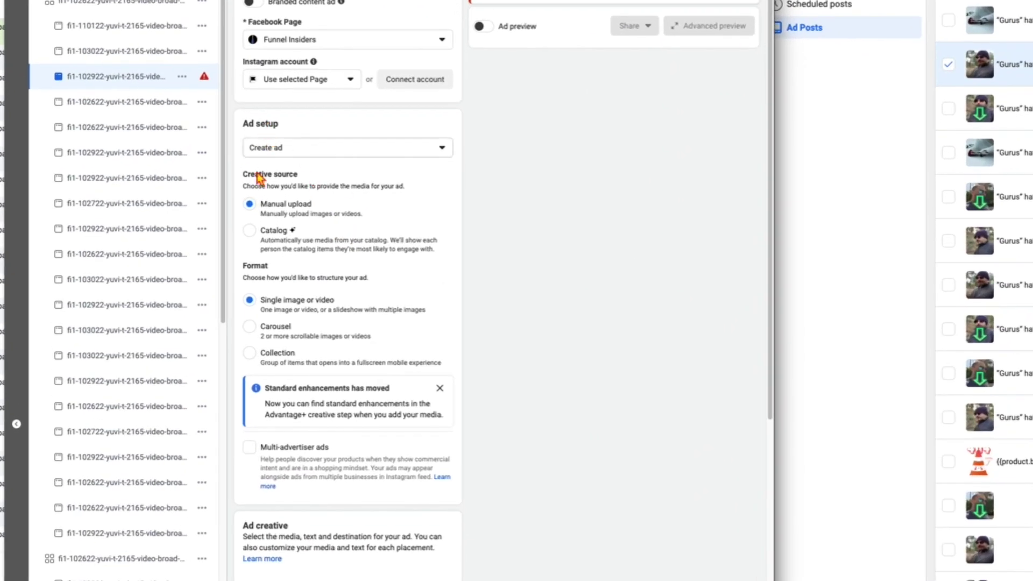
left_click(299, 149)
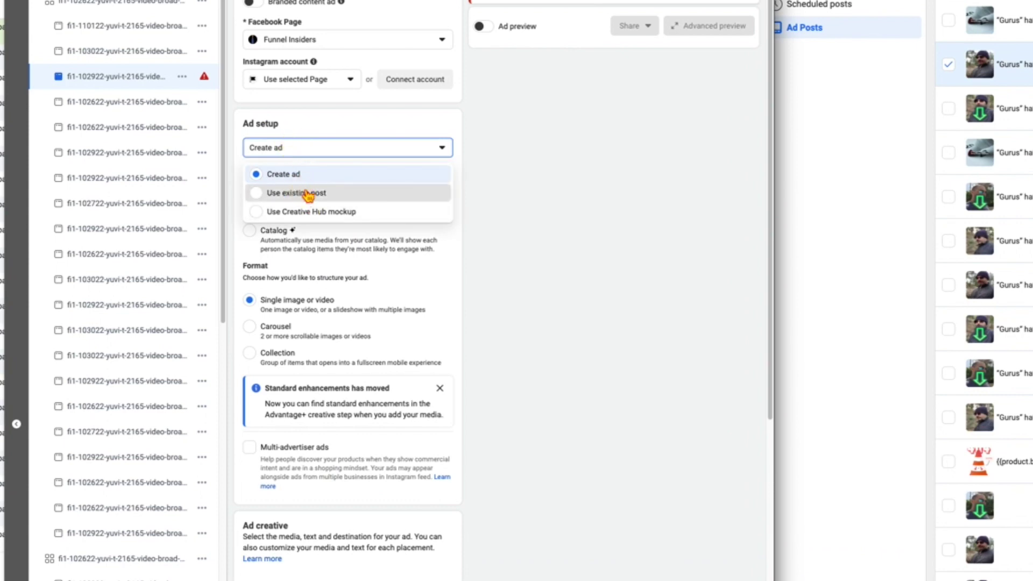
left_click(305, 193)
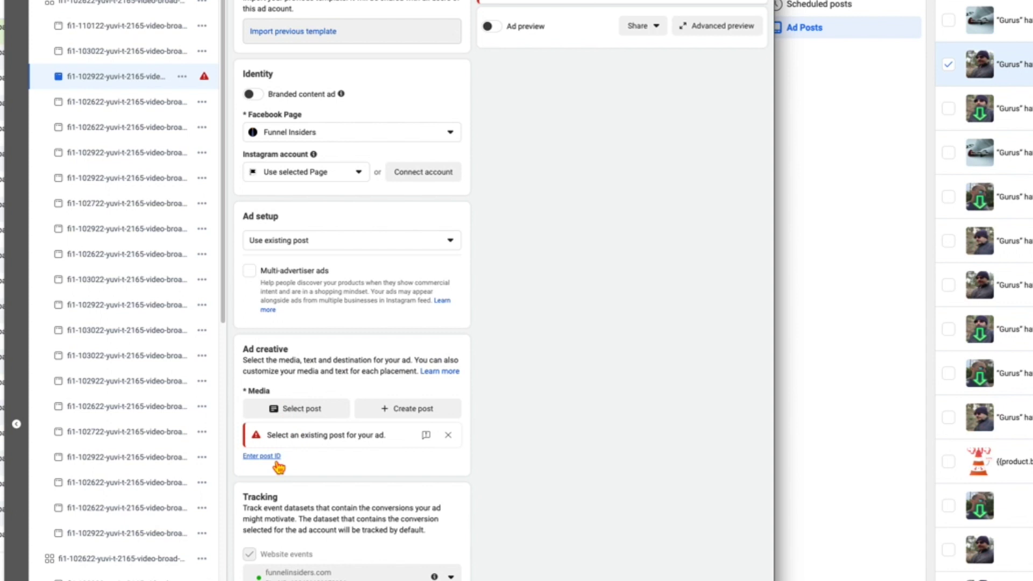
left_click(278, 463)
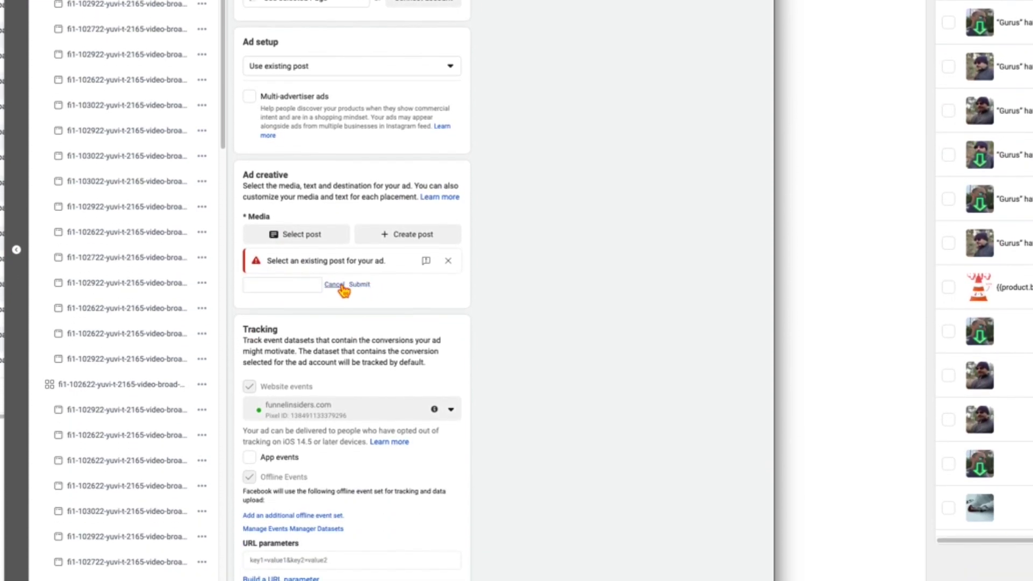
left_click(338, 284)
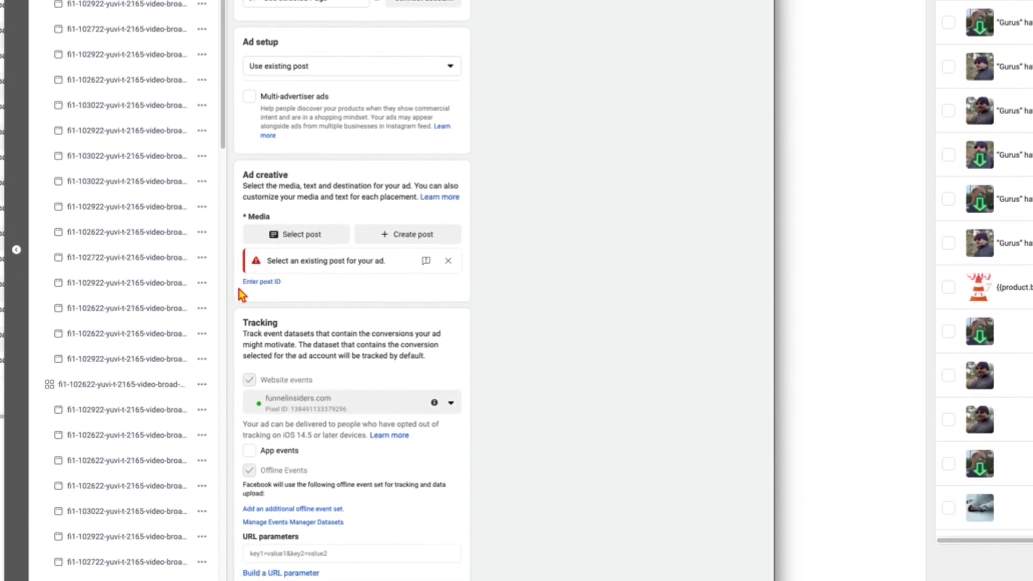
left_click(269, 287)
key("ctrl+v")
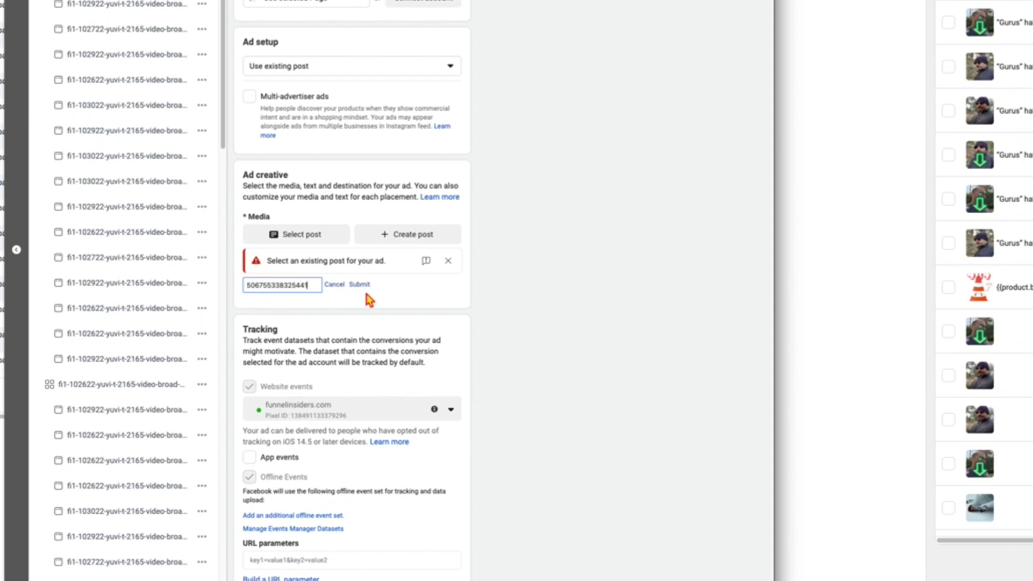
left_click(362, 286)
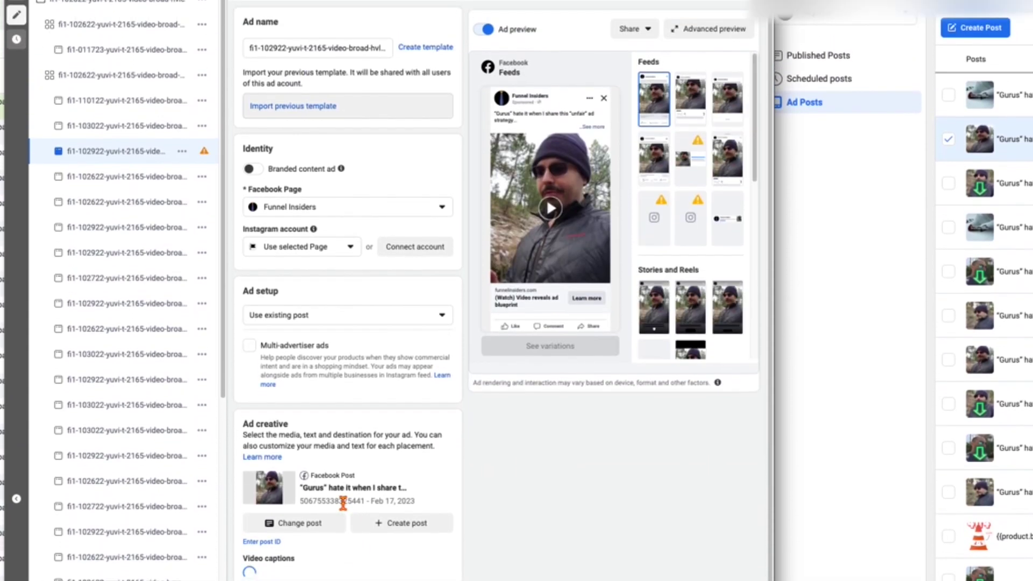
double_click(341, 501)
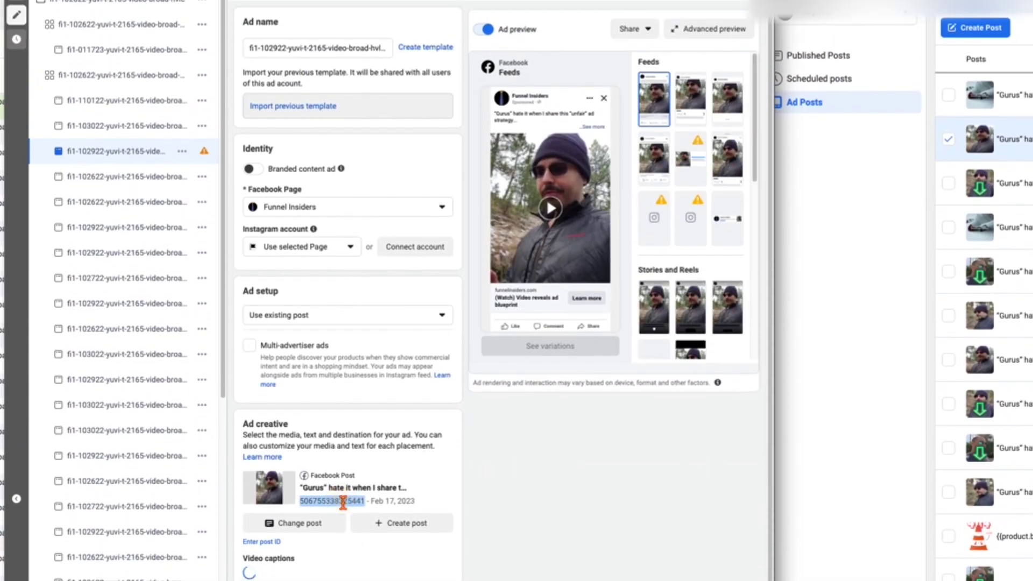
left_click(327, 563)
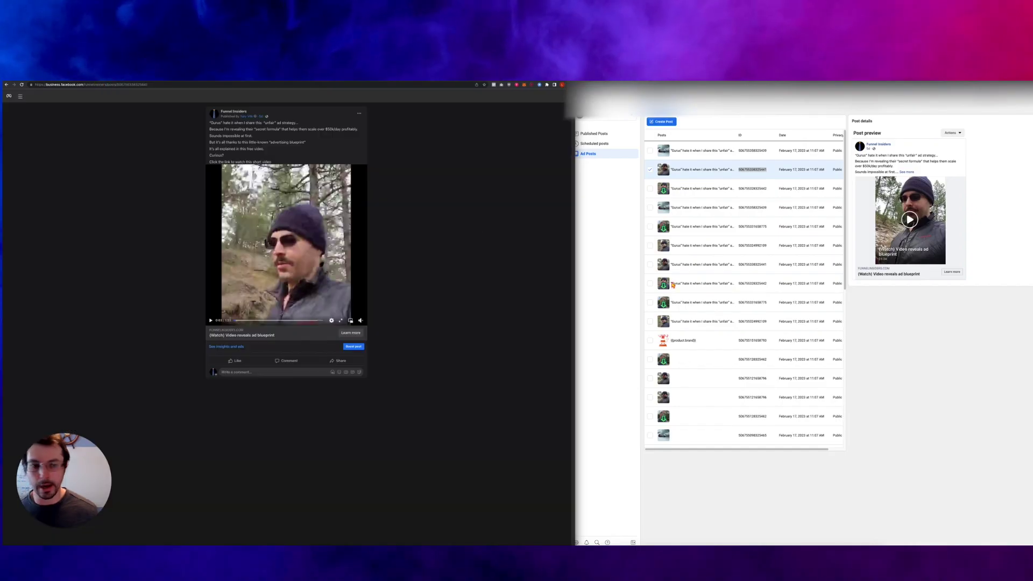
key("super+f")
type("506755338325441")
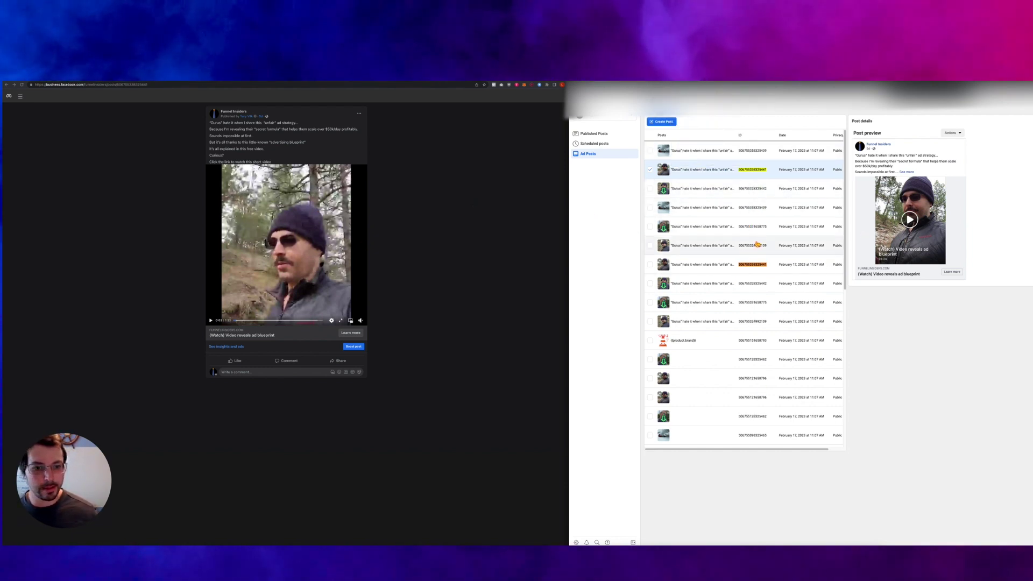
Close the Facebook post window, verify the linked post ID, and close the ad editor.
left_click(445, 242)
key("super+w")
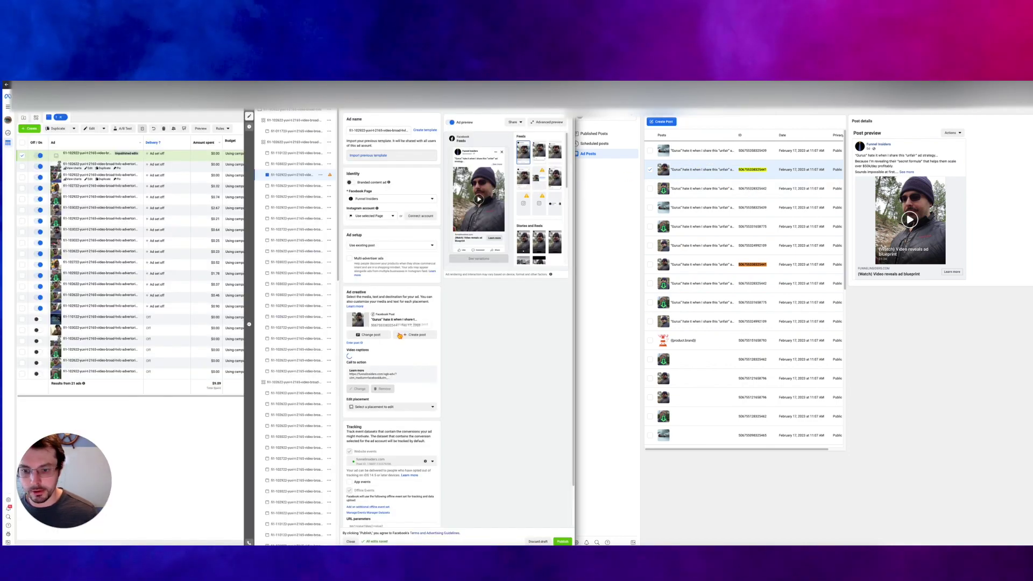
double_click(385, 325)
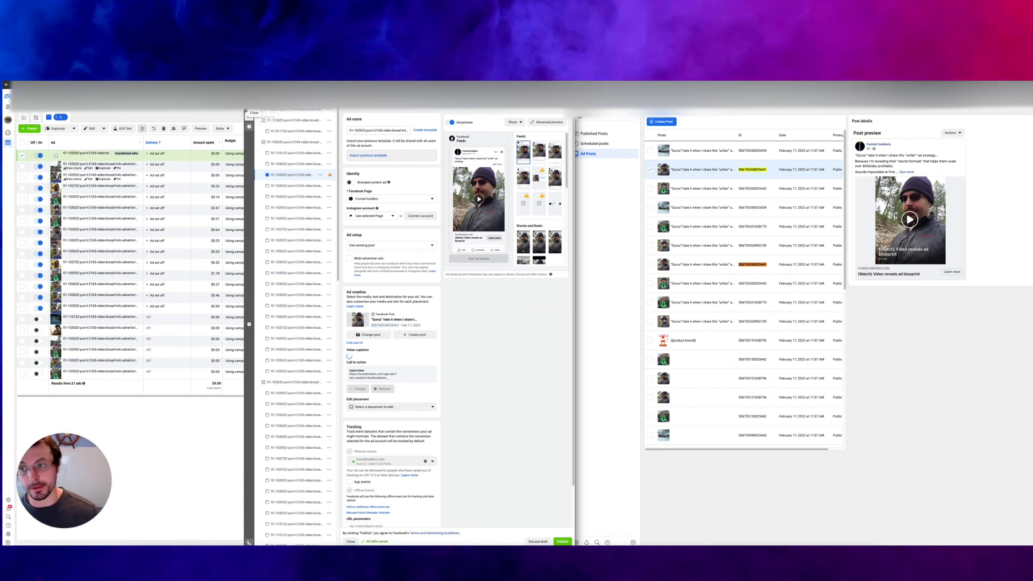
left_click(249, 115)
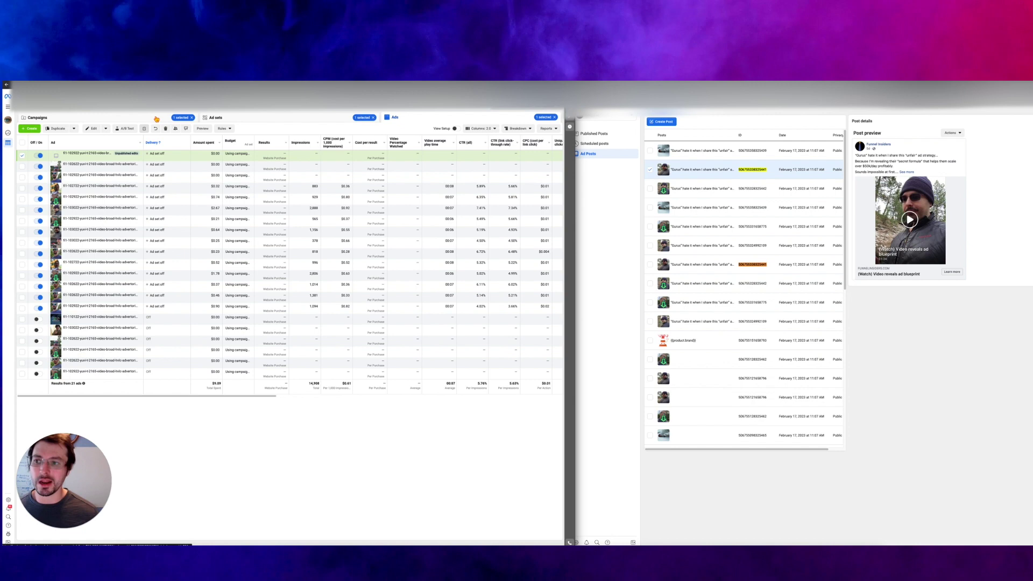
Uncheck the edited ad in the ads table and check the second Ad Posts row.
left_click(22, 156)
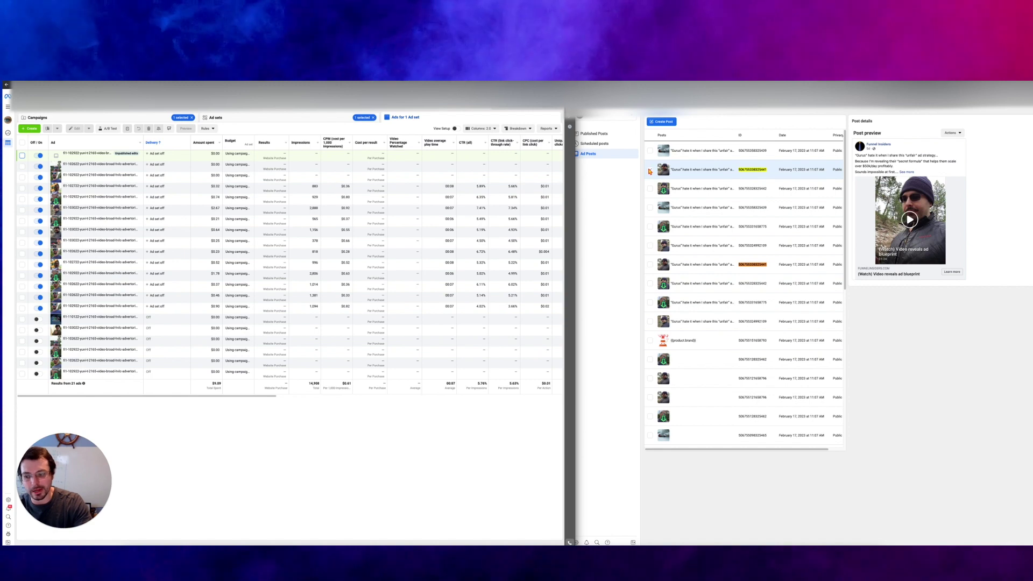
left_click(650, 171)
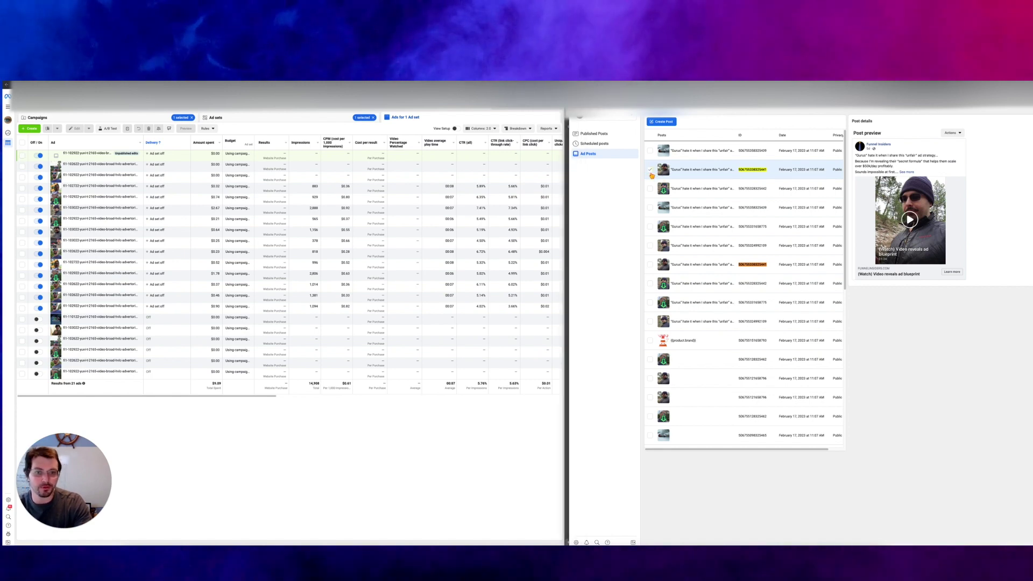
Uncheck the Ad Posts row so the Post details panel closes.
left_click(650, 171)
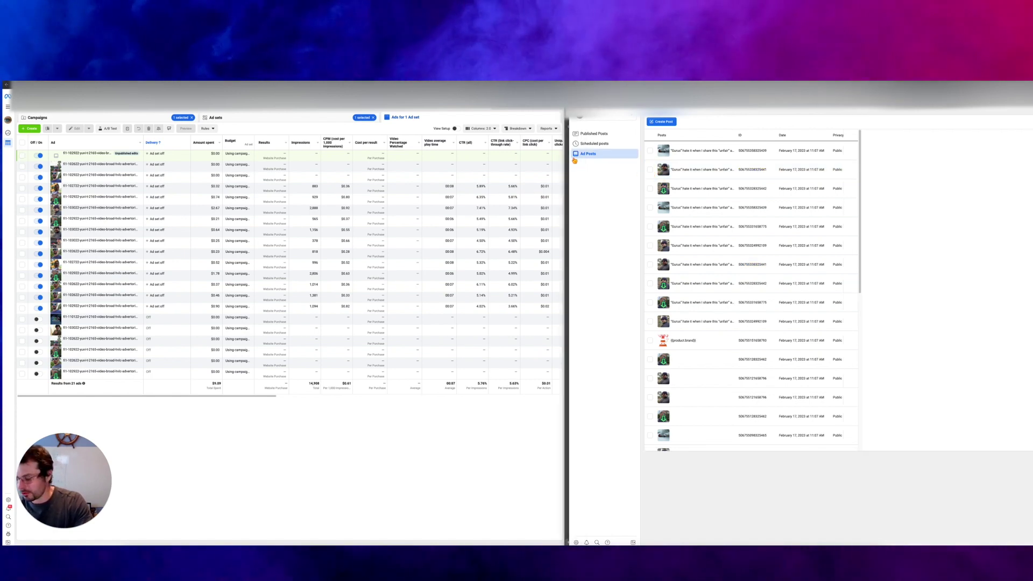